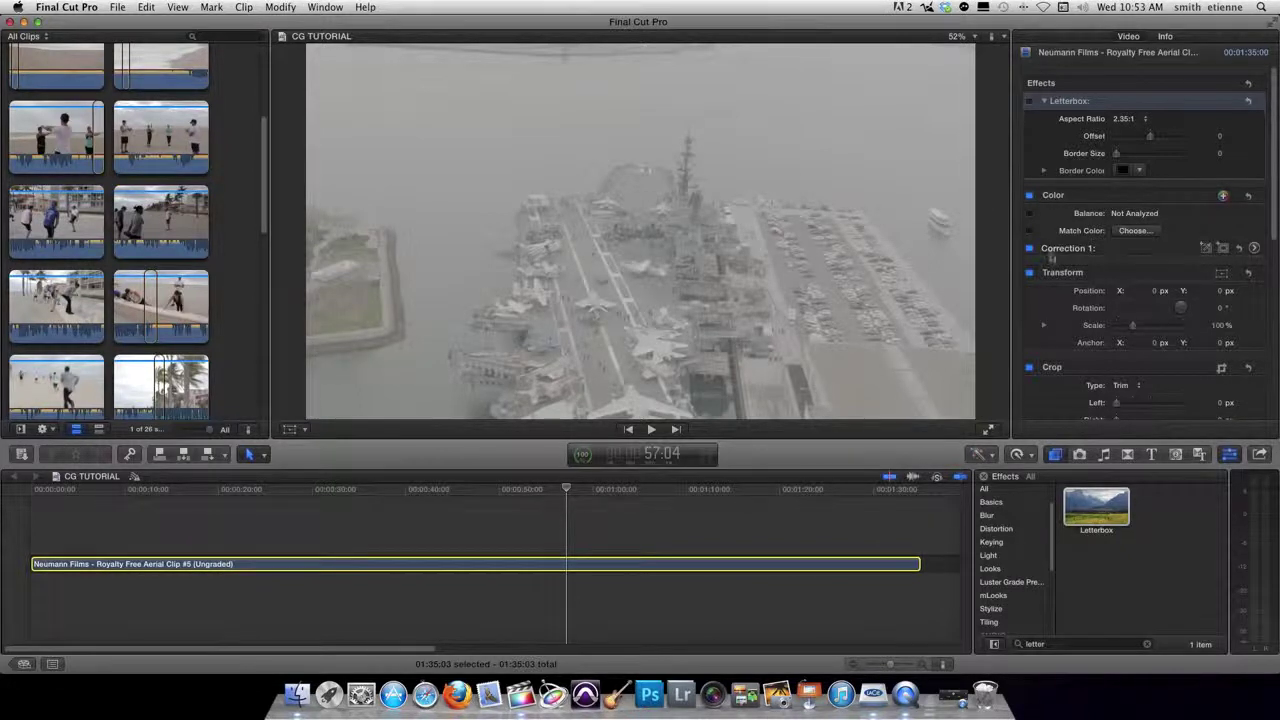
Step: Add two more color corrections, Correction 2 and Correction 3, to the aerial clip
click(1224, 196)
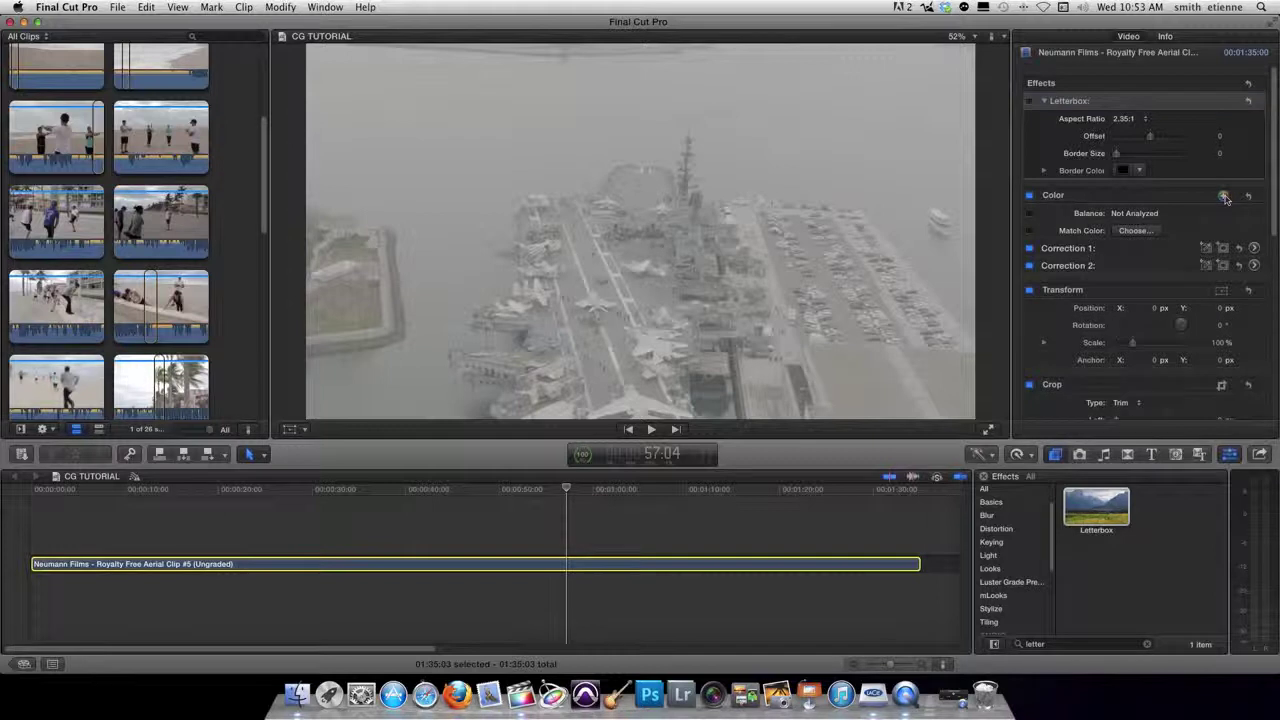
click(1224, 196)
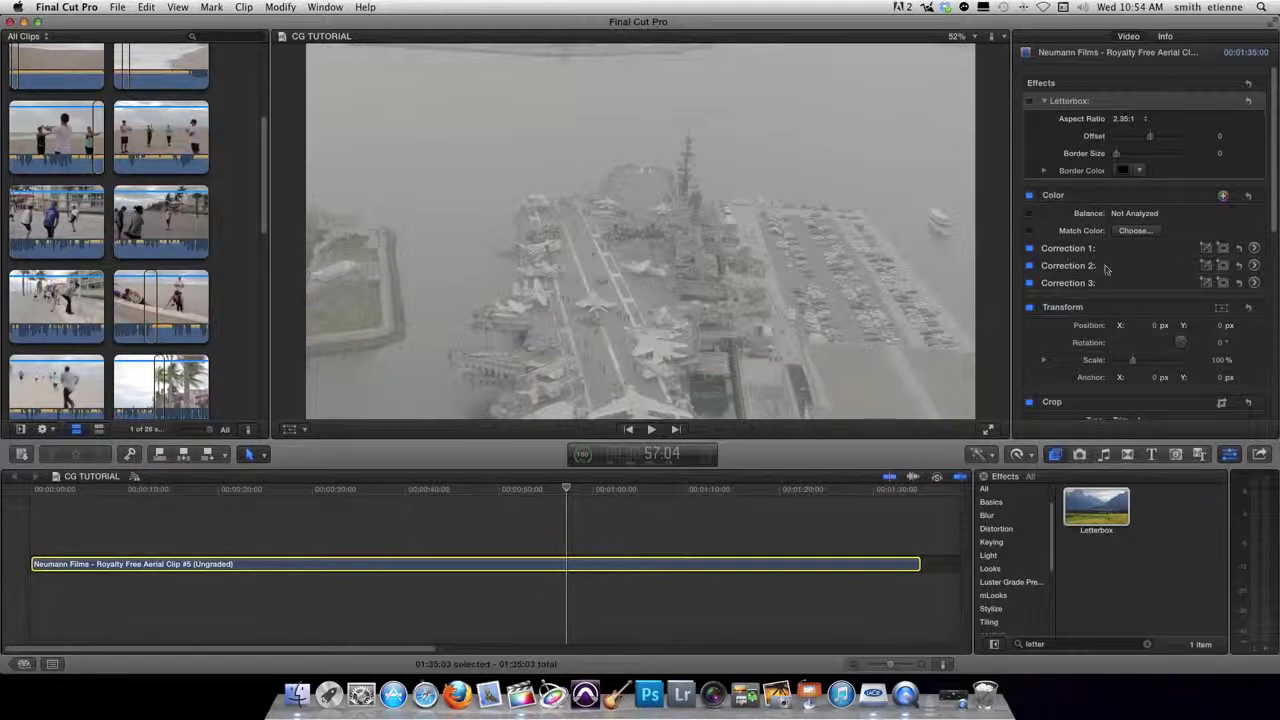
Step: Set Correction 1's exposure to 13% global, -69% shadows, -33% midtones and 26% highlights
click(1252, 250)
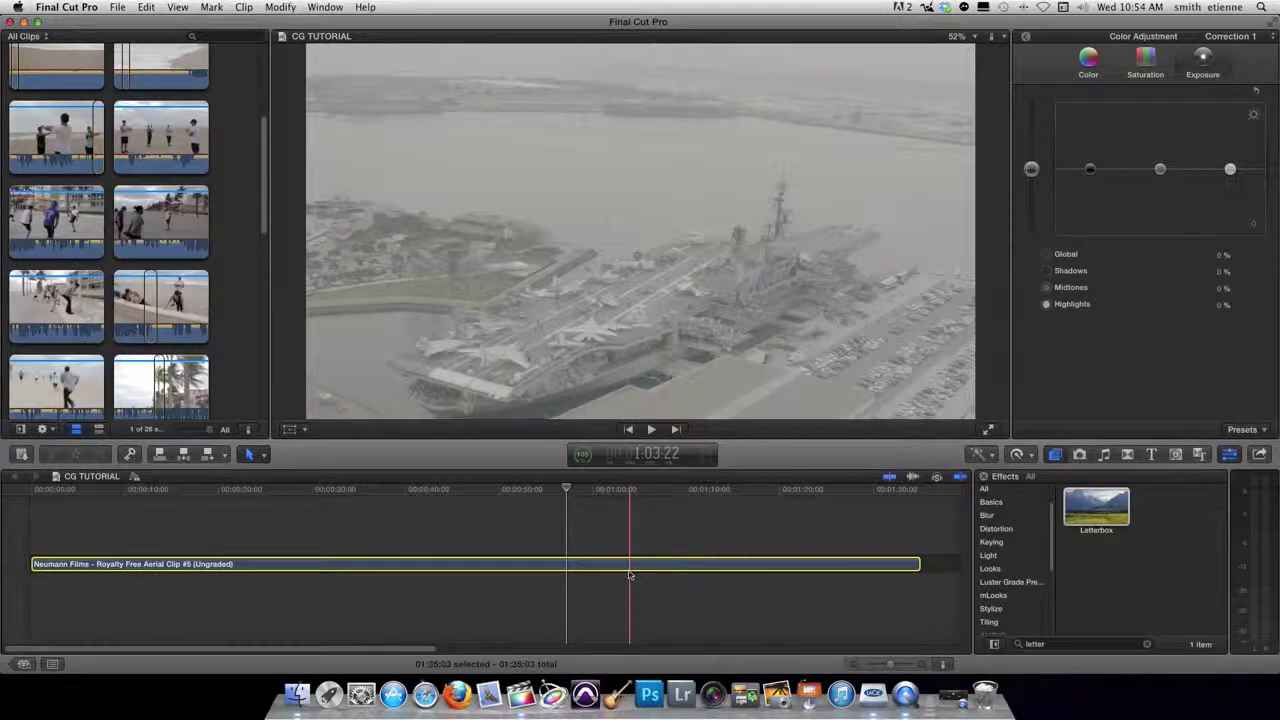
drag(1037, 176, 1087, 219)
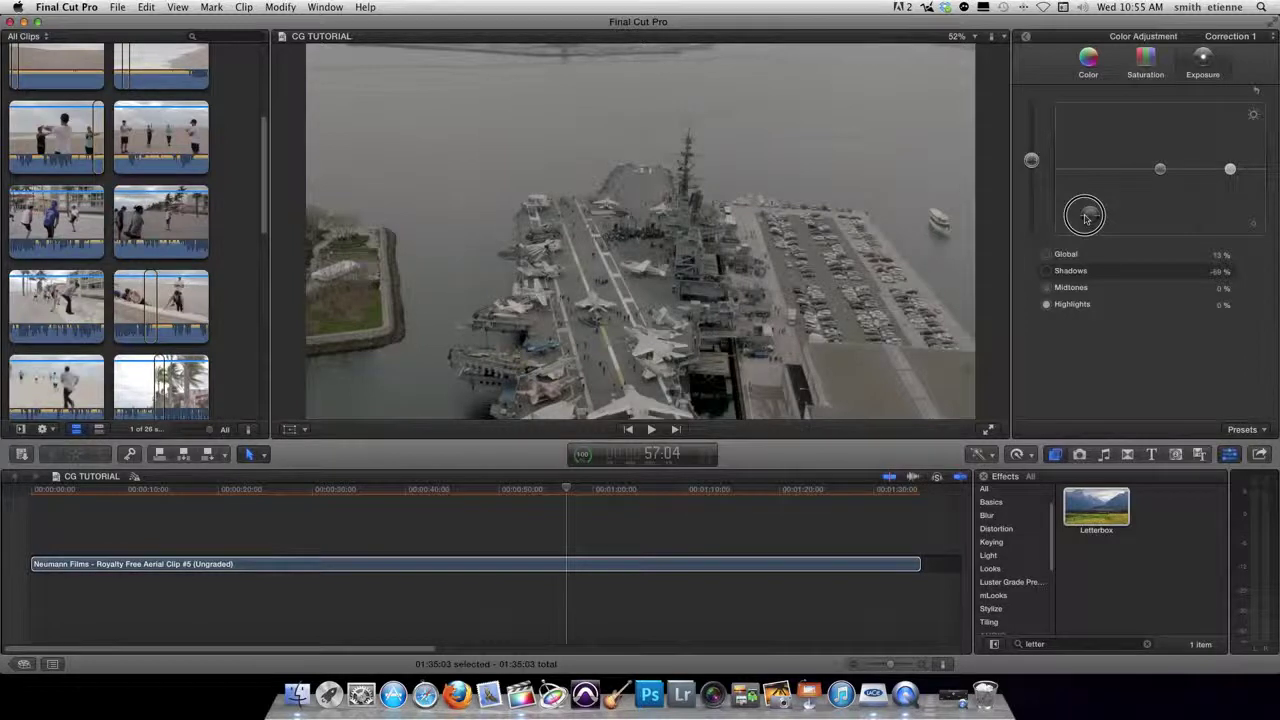
drag(1085, 219, 1084, 219)
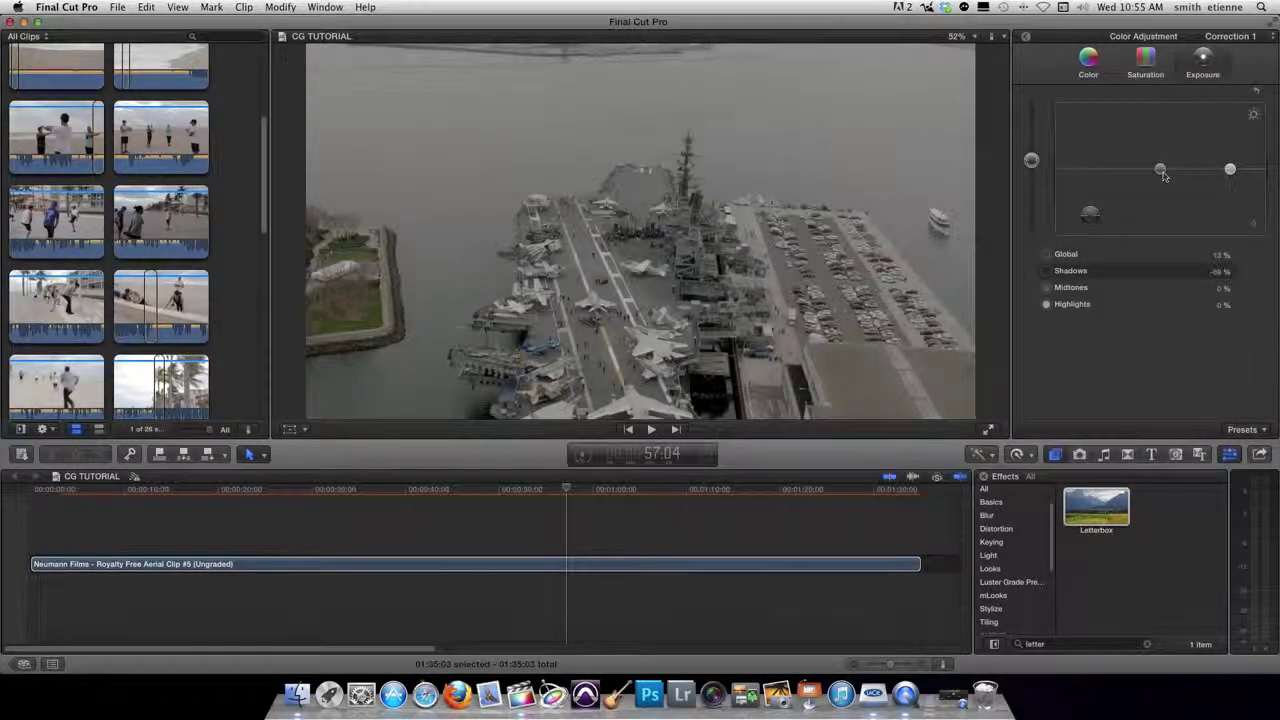
drag(1161, 172, 1160, 195)
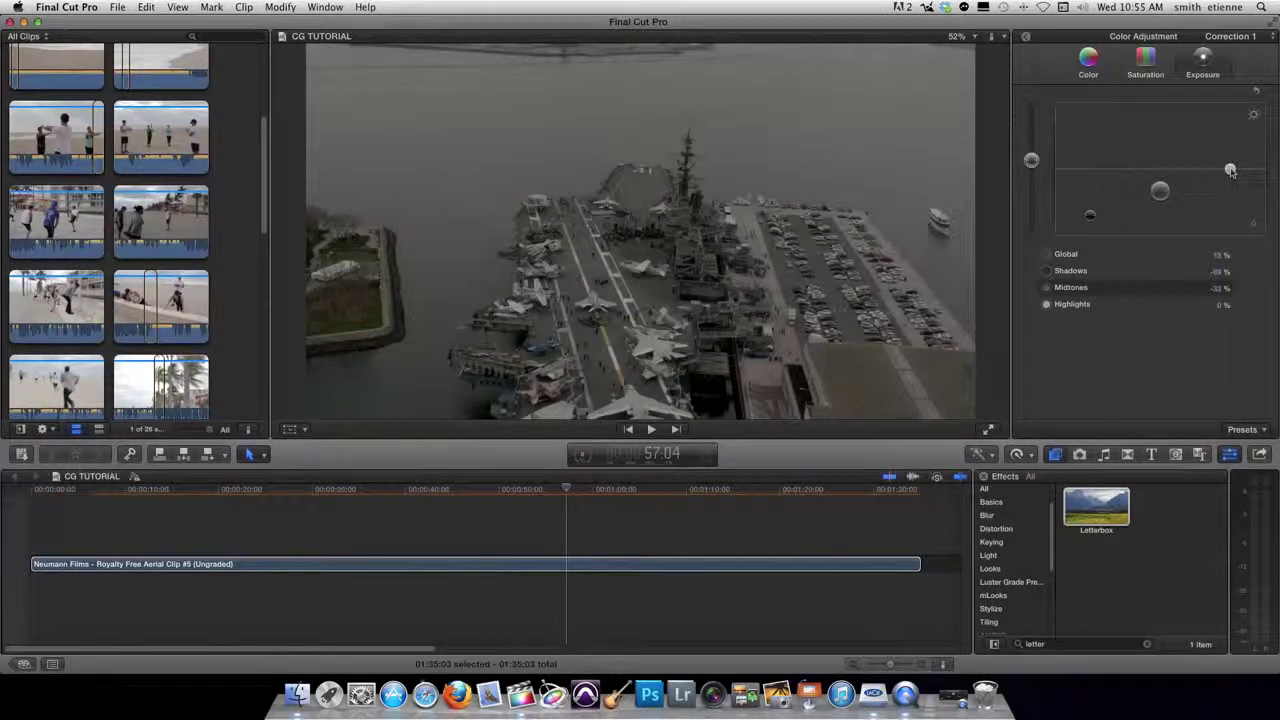
drag(1230, 170, 1230, 151)
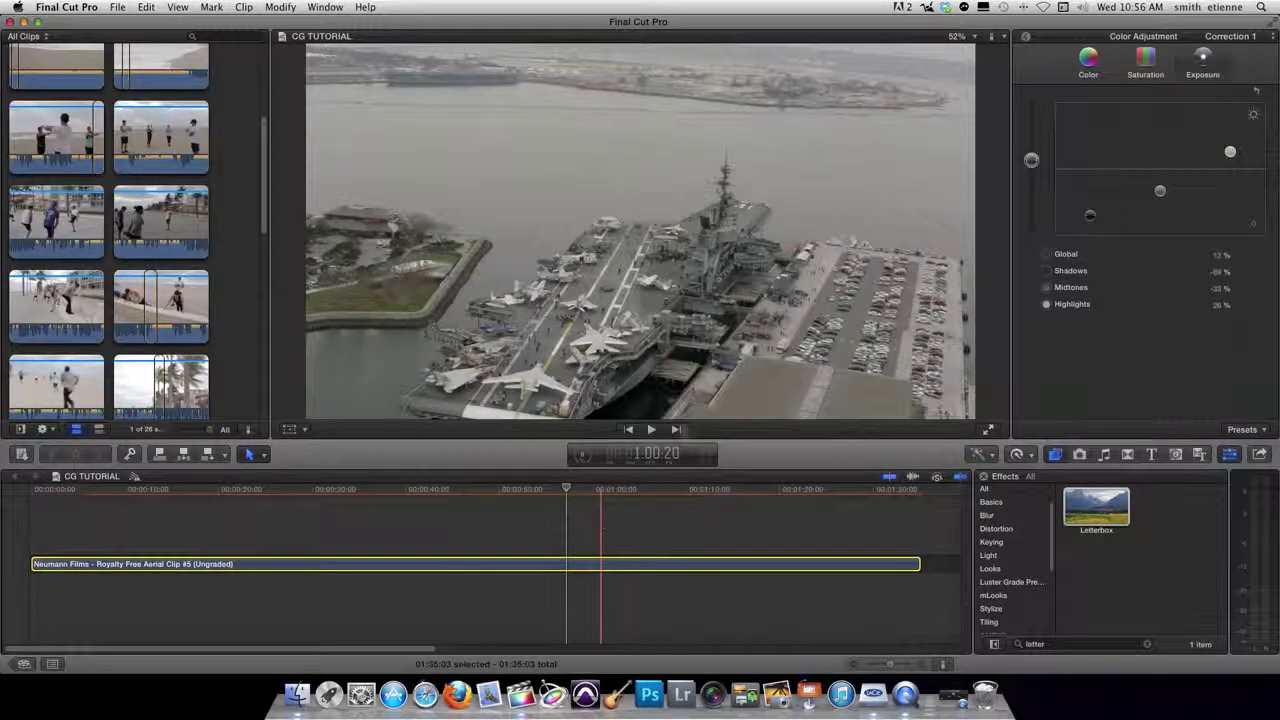
Step: Raise Correction 1's saturation to 59% global, 50% shadows and 54% midtones, and return to the clip's effect settings
click(1150, 80)
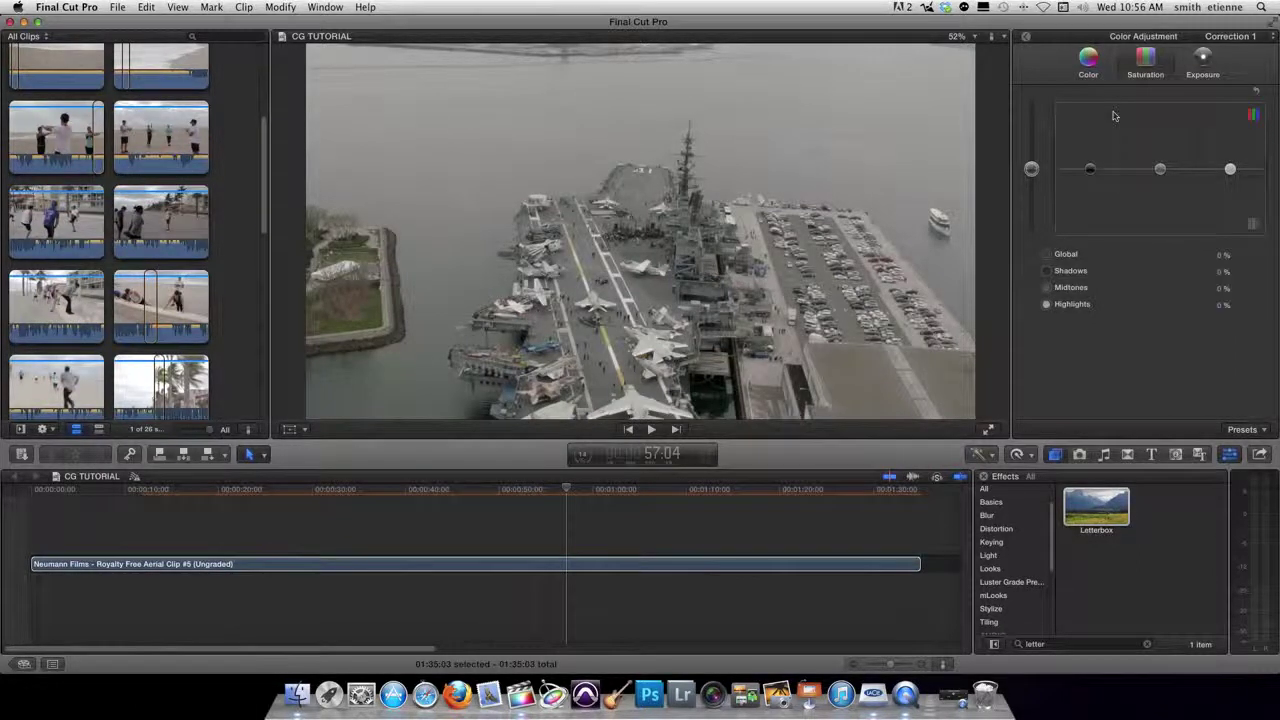
drag(1031, 168, 1038, 132)
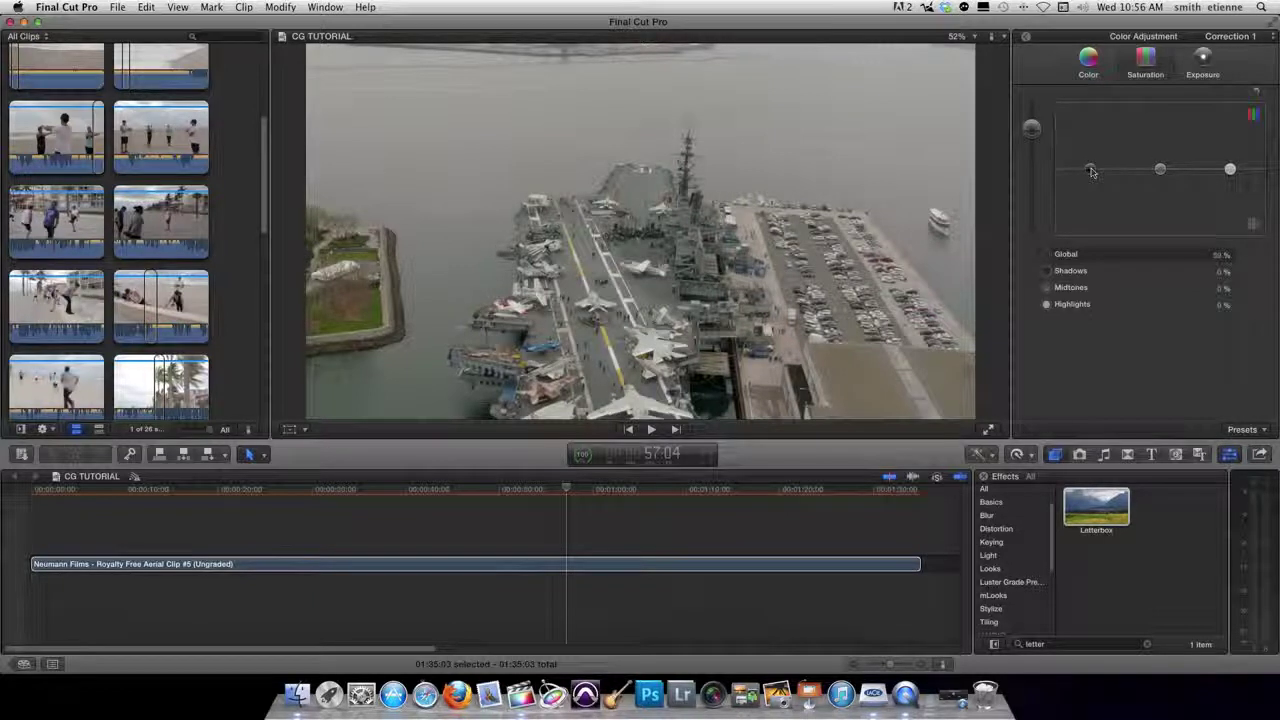
drag(1091, 172, 1090, 133)
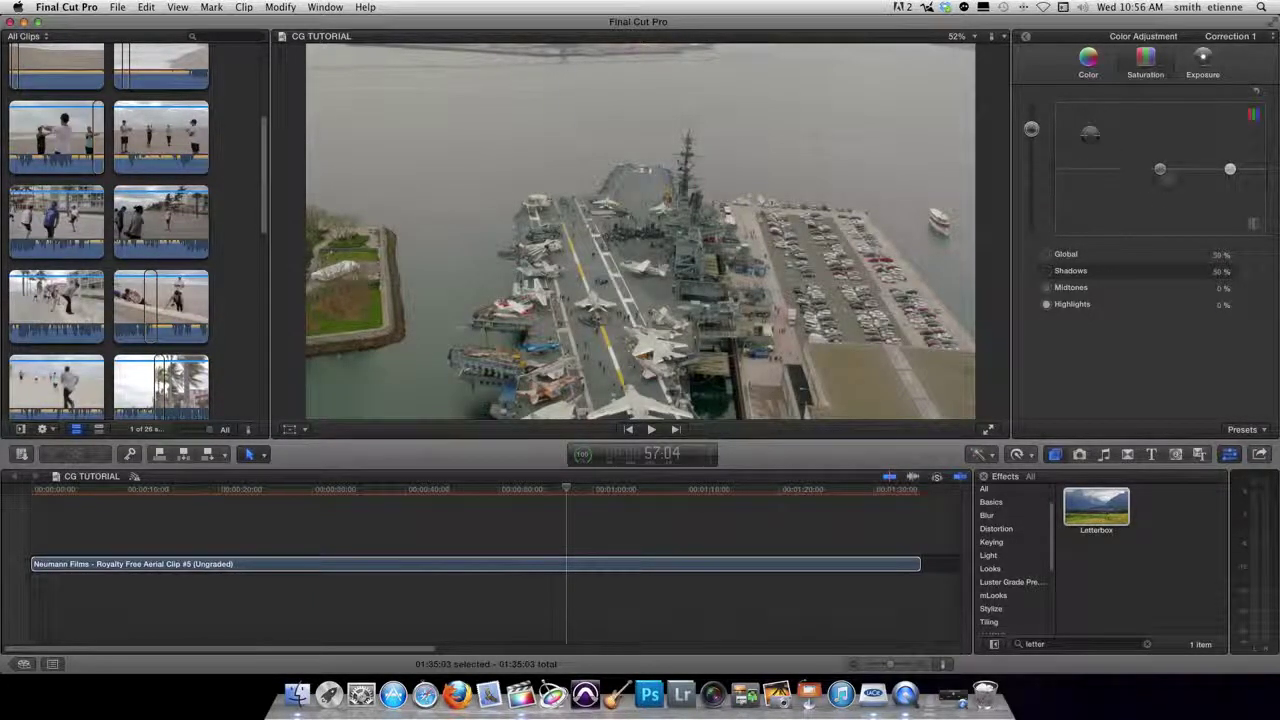
click(1160, 170)
drag(1160, 172, 1163, 142)
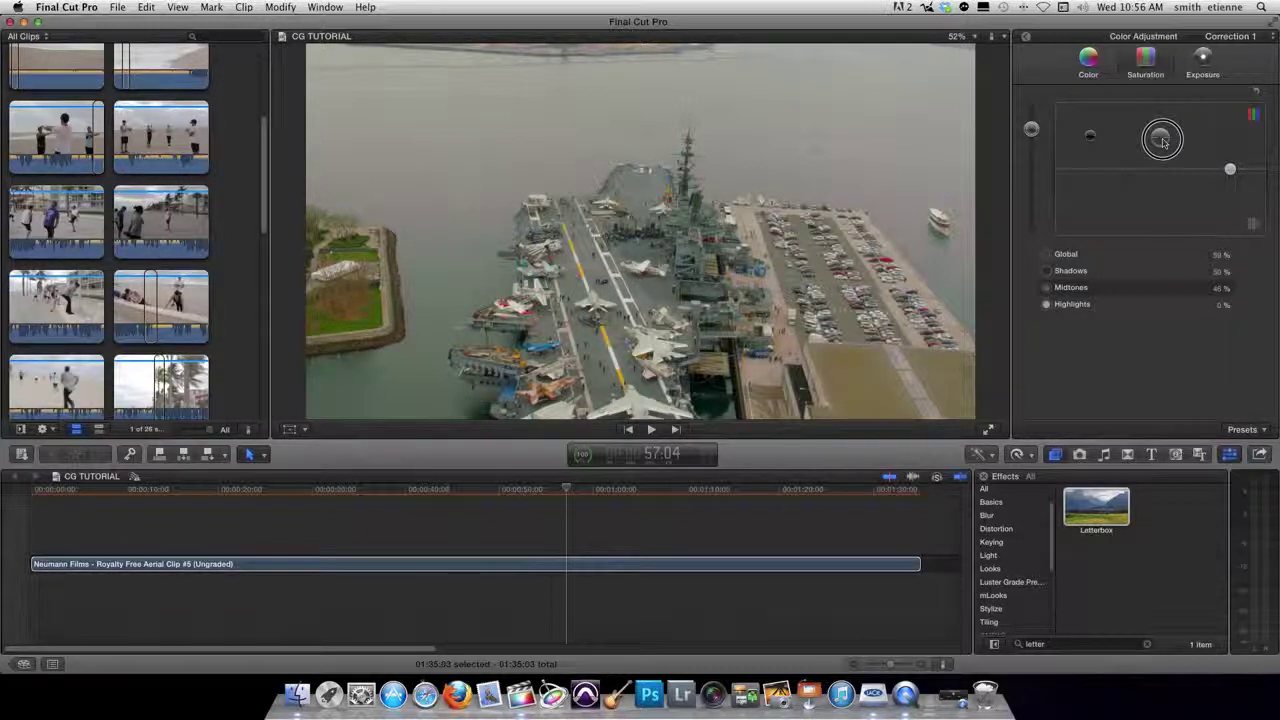
drag(1163, 142, 1160, 133)
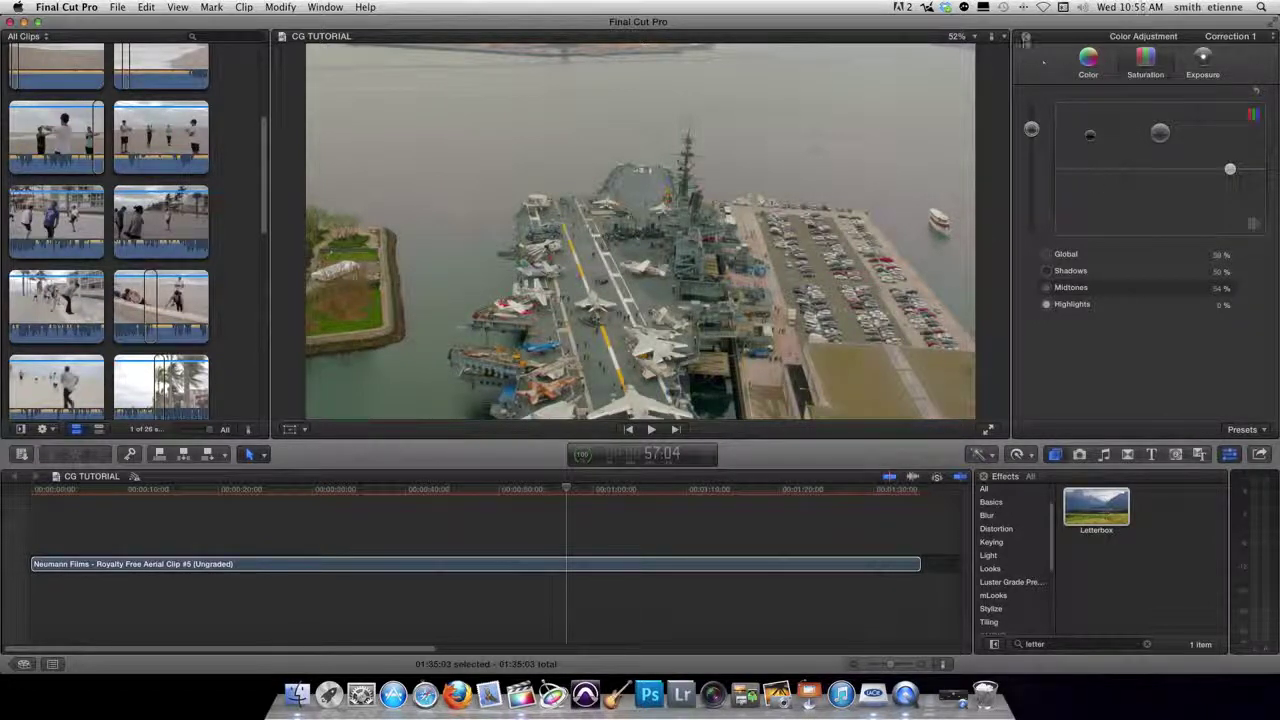
key(super+6)
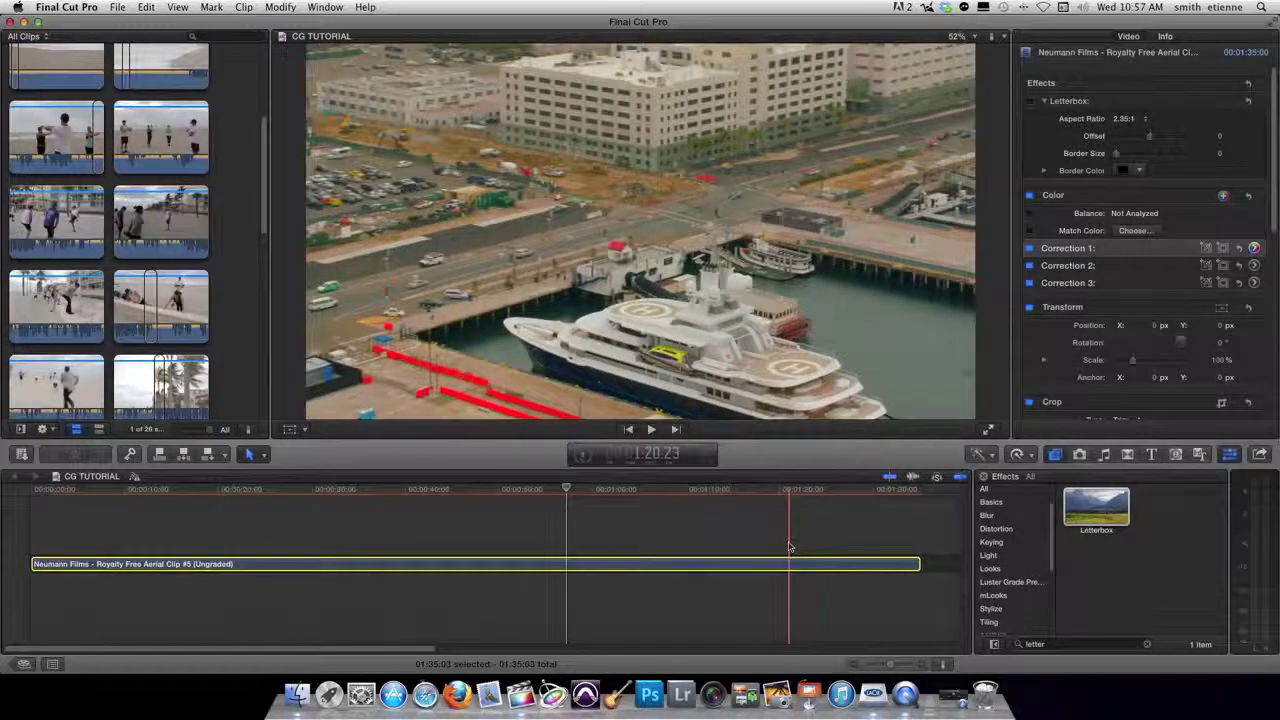
Step: Tint the shadows in Correction 2 blue, with color at about 206° and 5%
click(1095, 266)
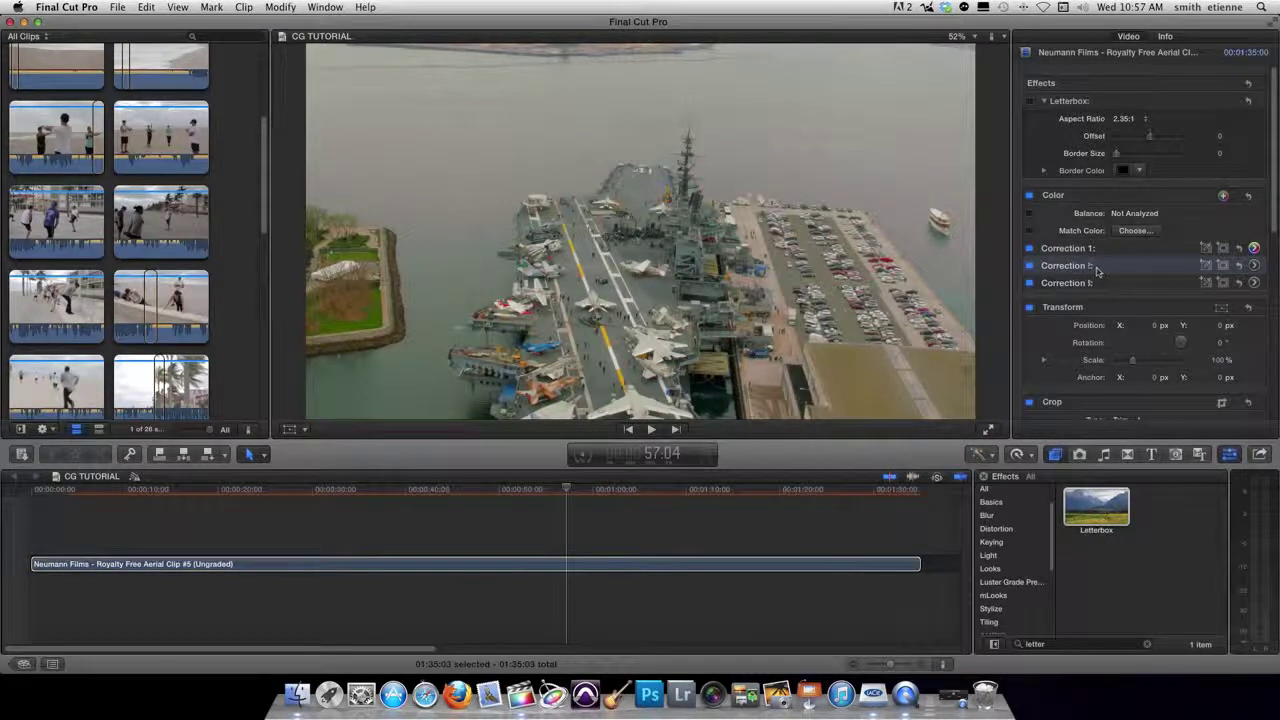
click(1255, 266)
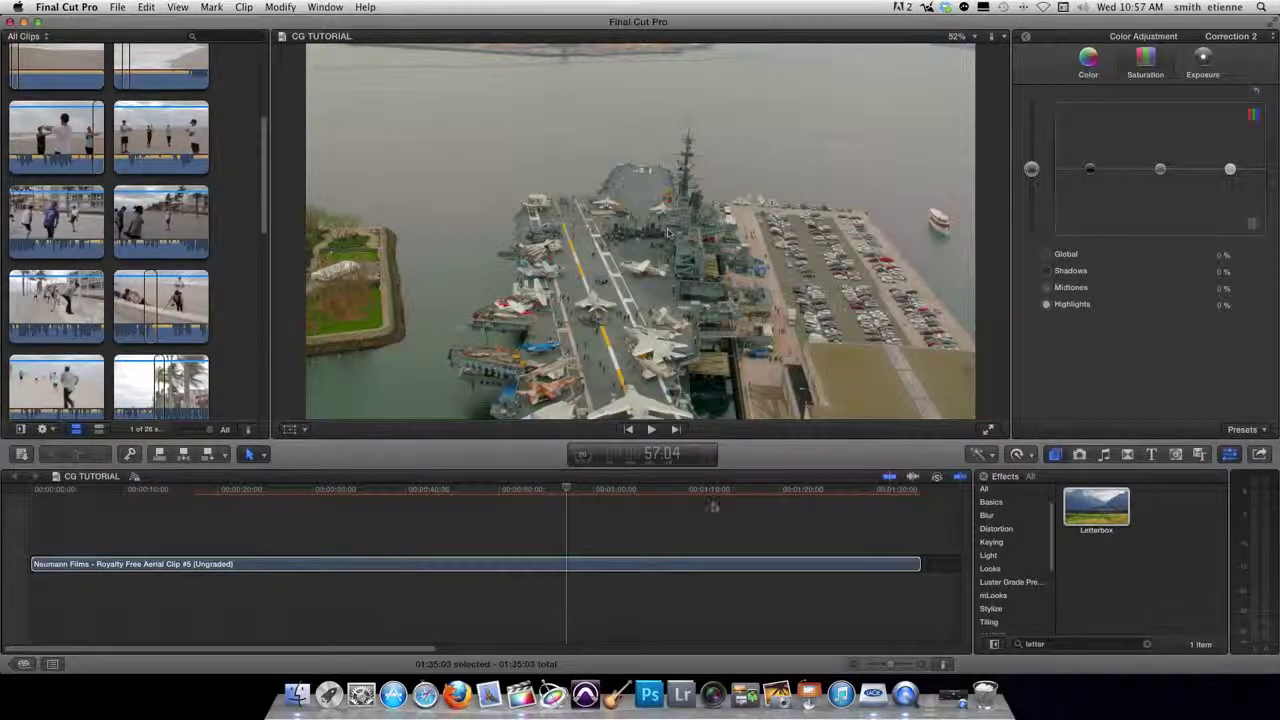
click(600, 564)
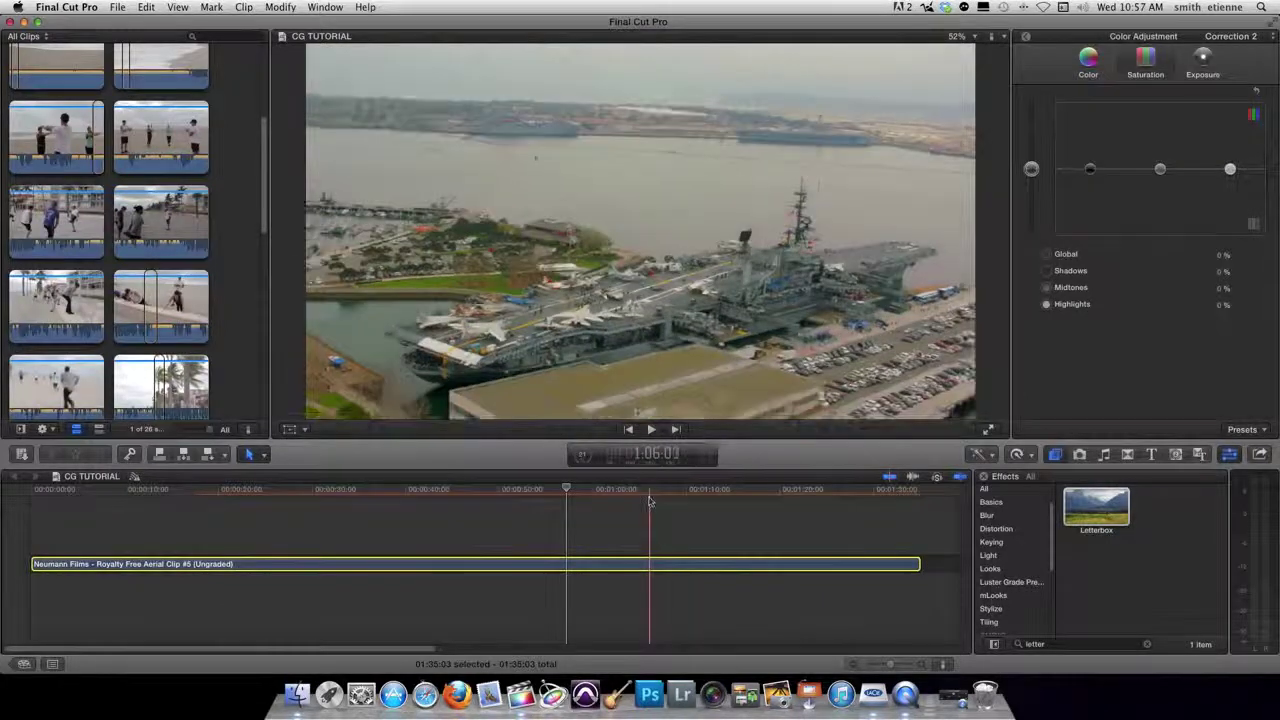
click(652, 490)
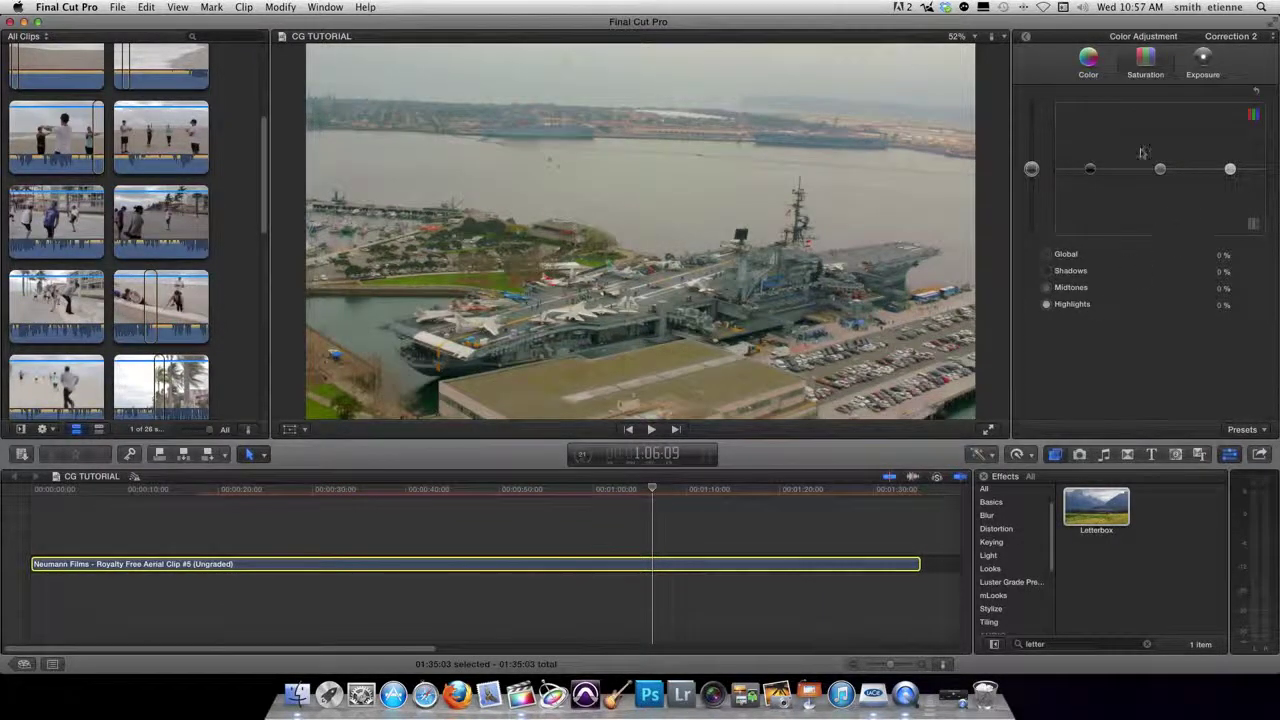
click(1089, 64)
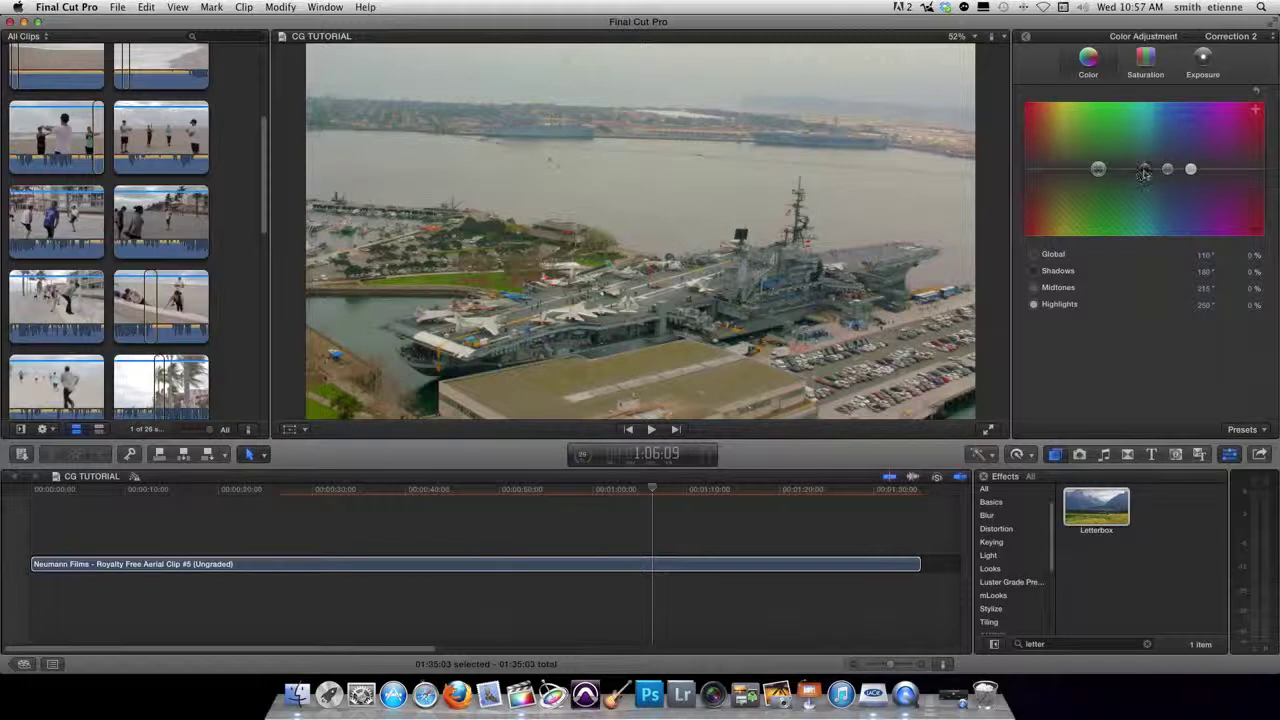
click(1145, 170)
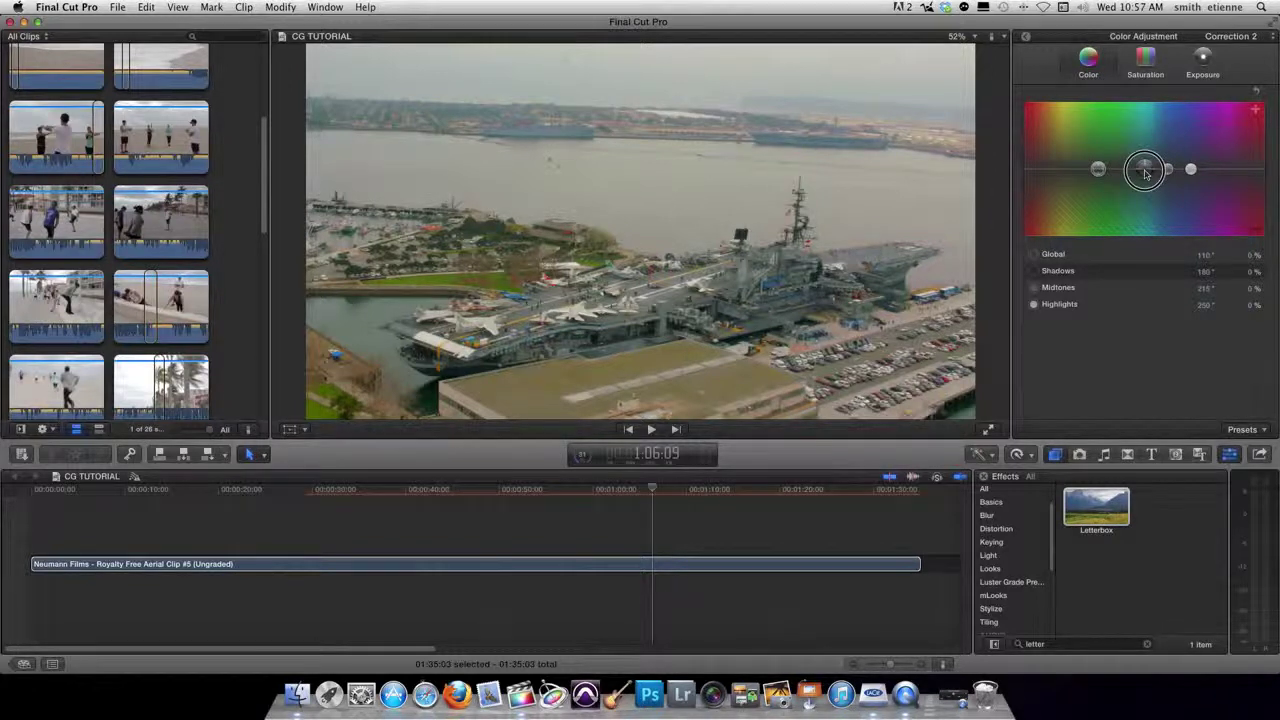
drag(1145, 174, 1163, 170)
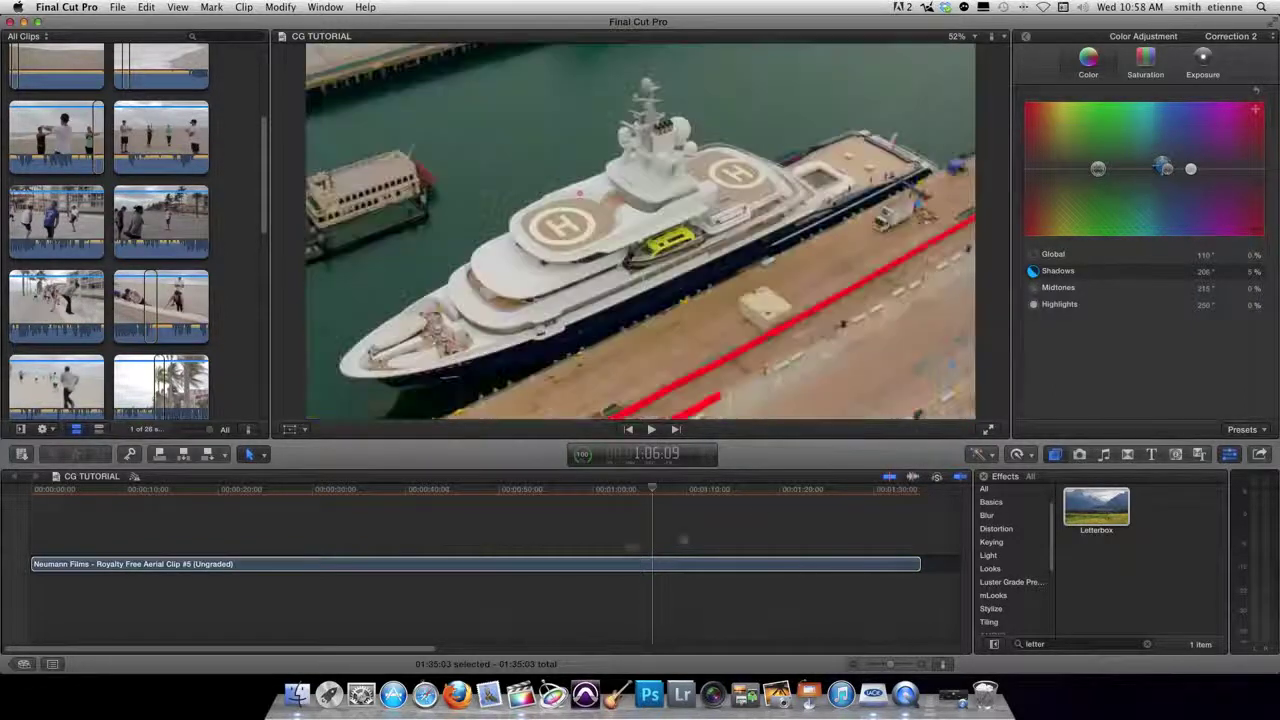
Step: Set Correction 2's global color to about 63° and -5%, and close the correction
click(650, 564)
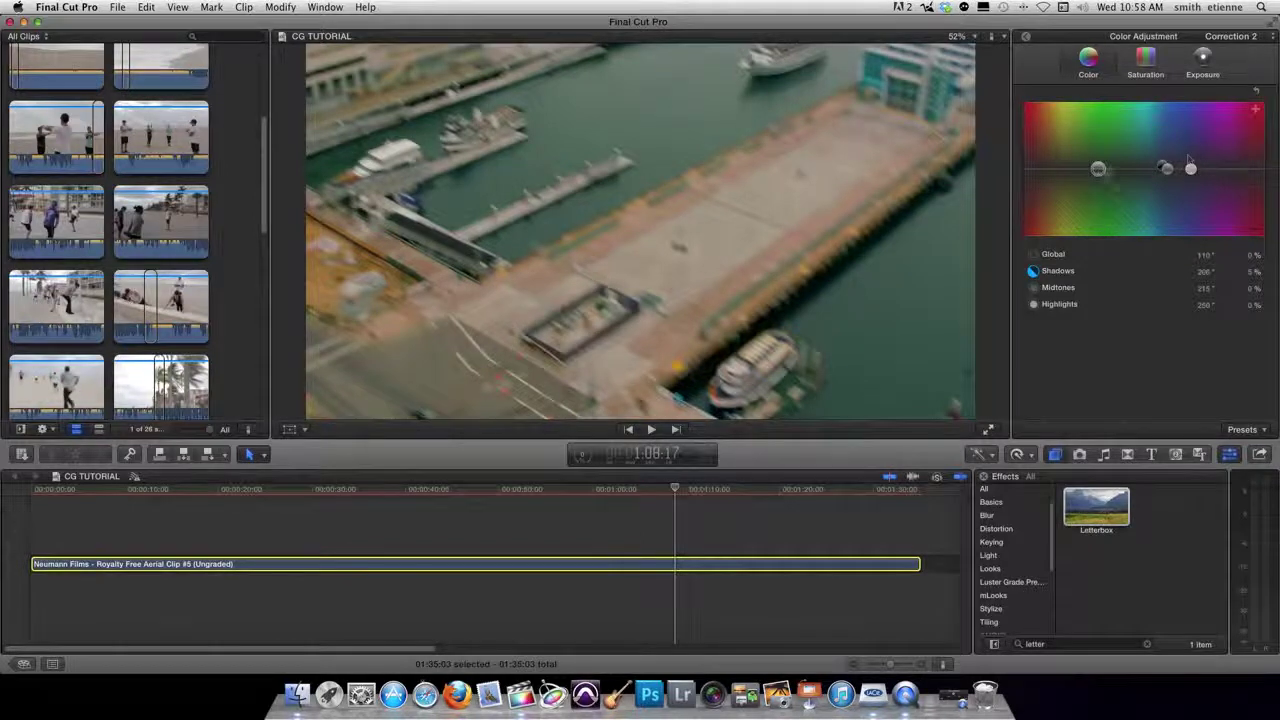
drag(1098, 168, 1070, 170)
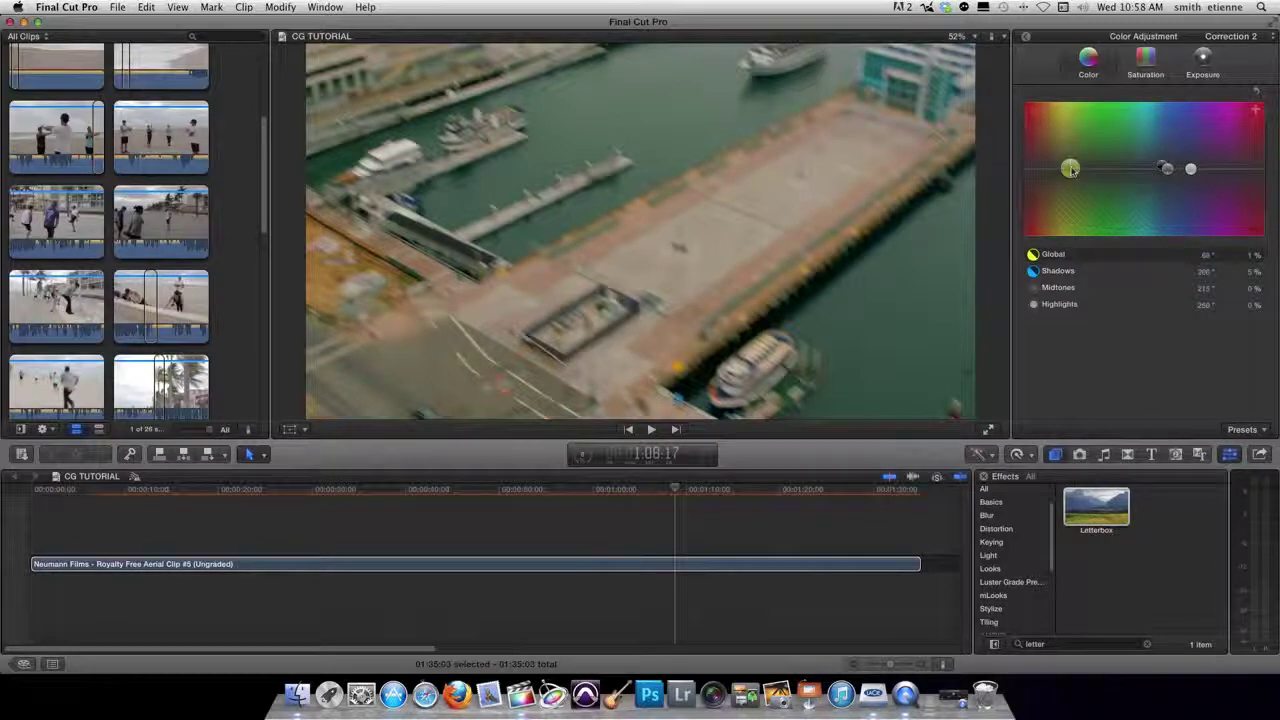
drag(1070, 168, 1068, 174)
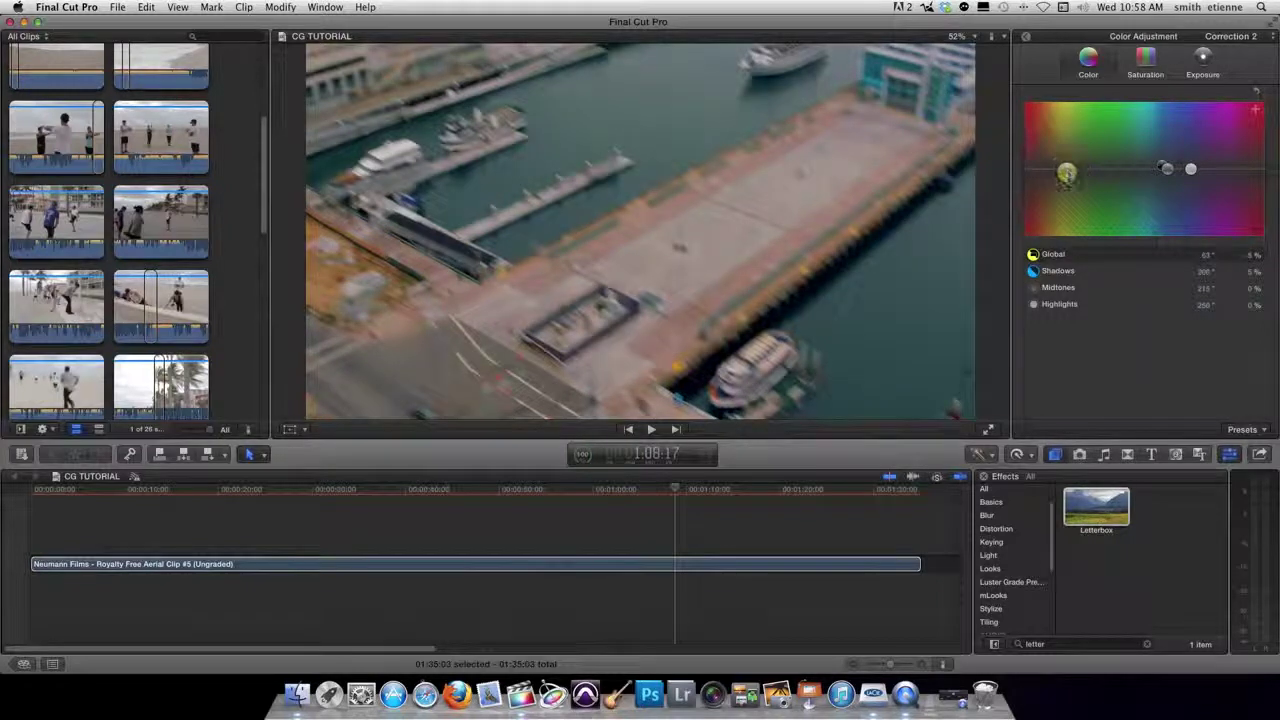
click(455, 565)
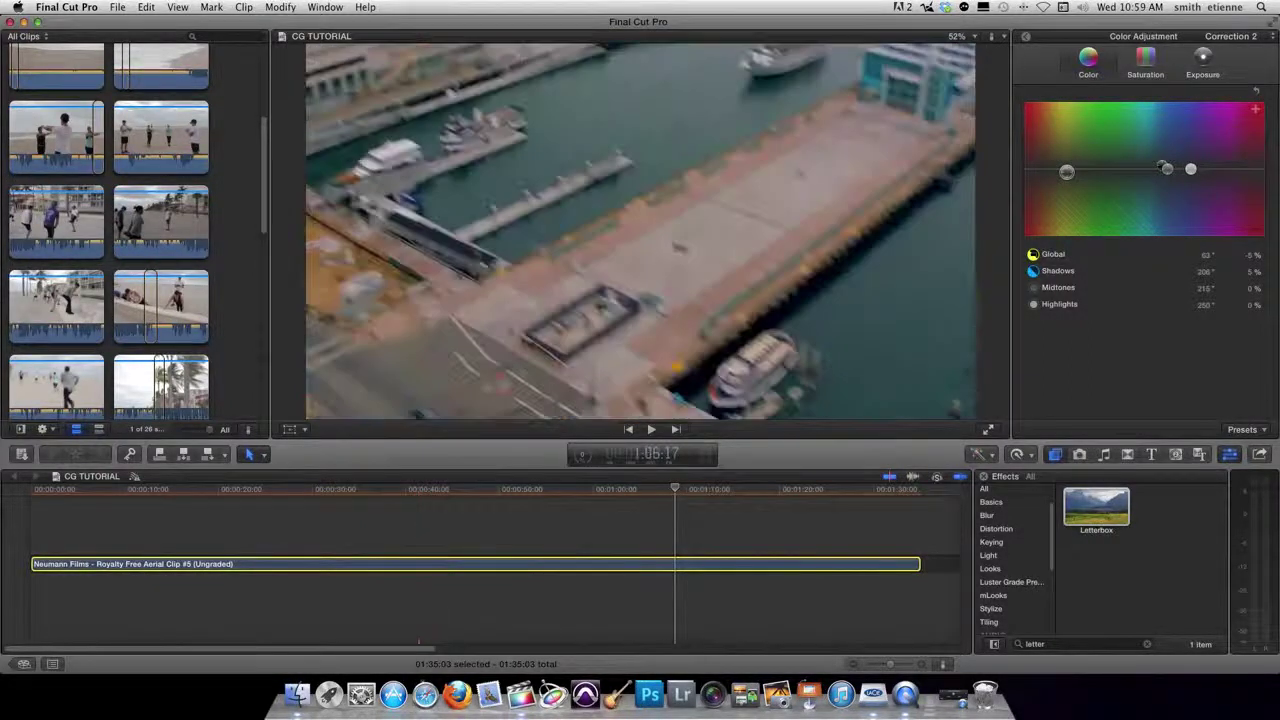
click(1025, 38)
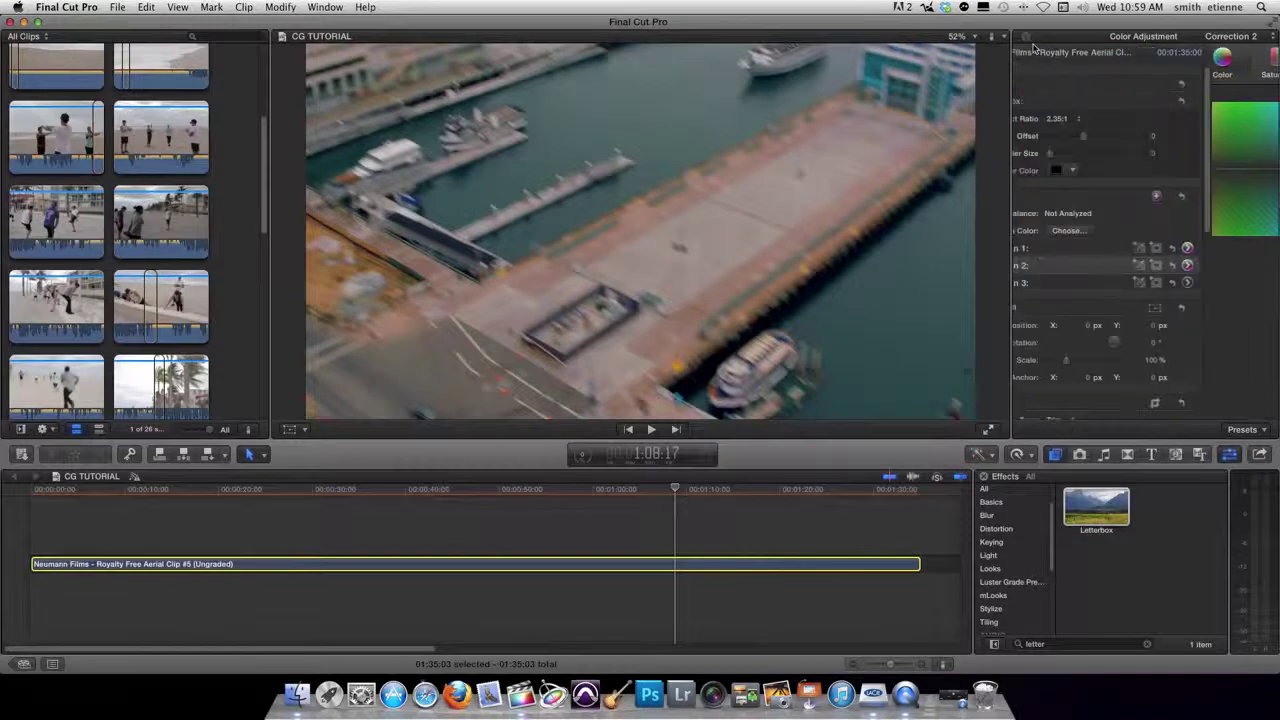
Step: Shift the global color of Correction 3 slightly toward green, judging it on the aircraft carrier shot
click(1256, 289)
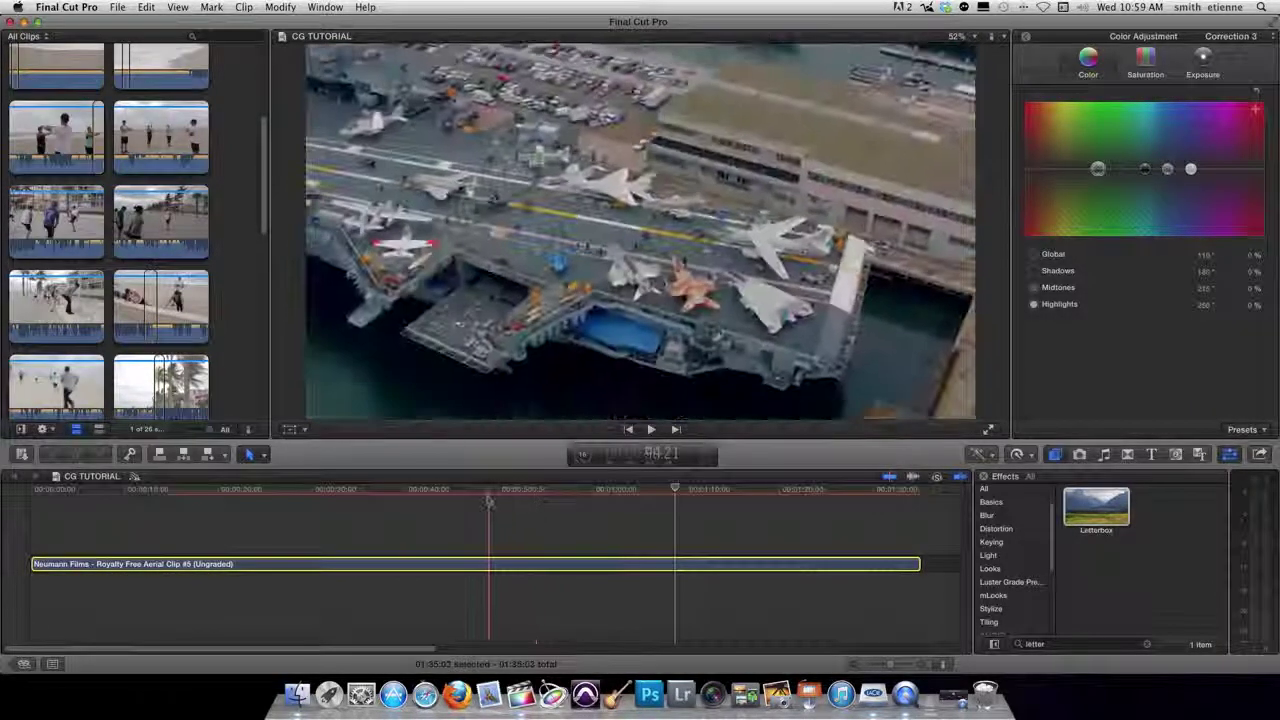
click(425, 498)
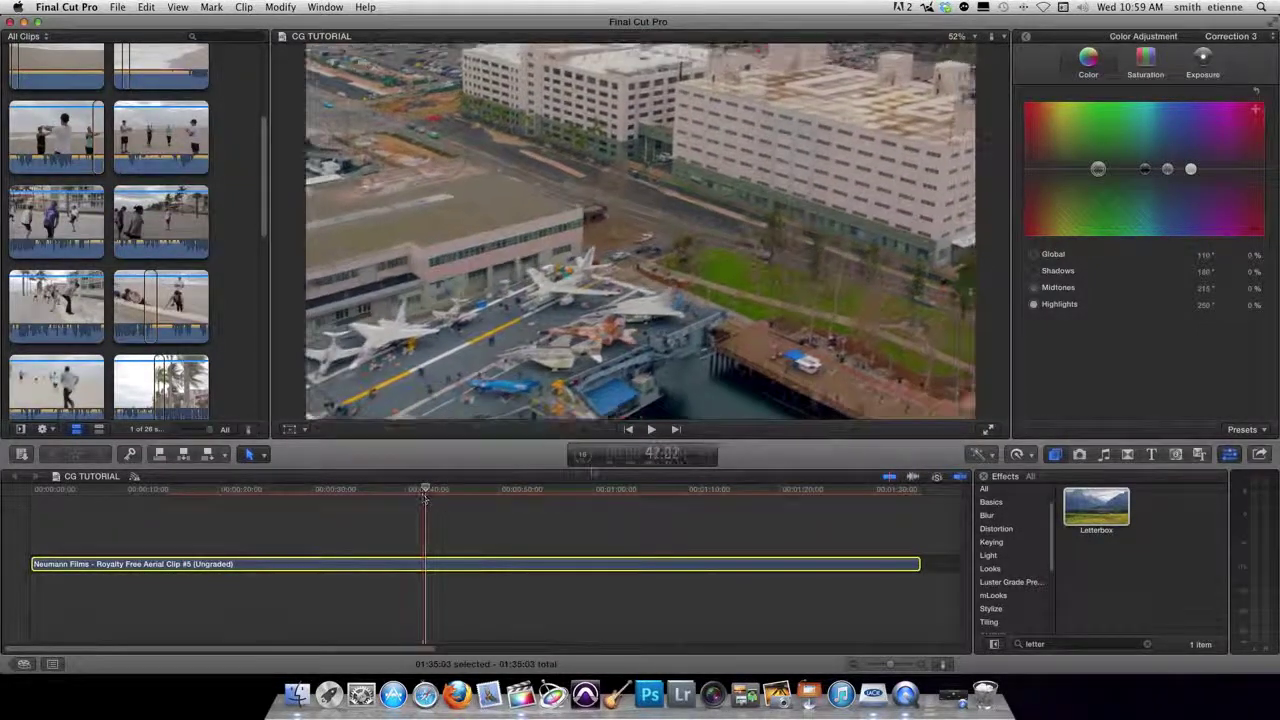
click(563, 497)
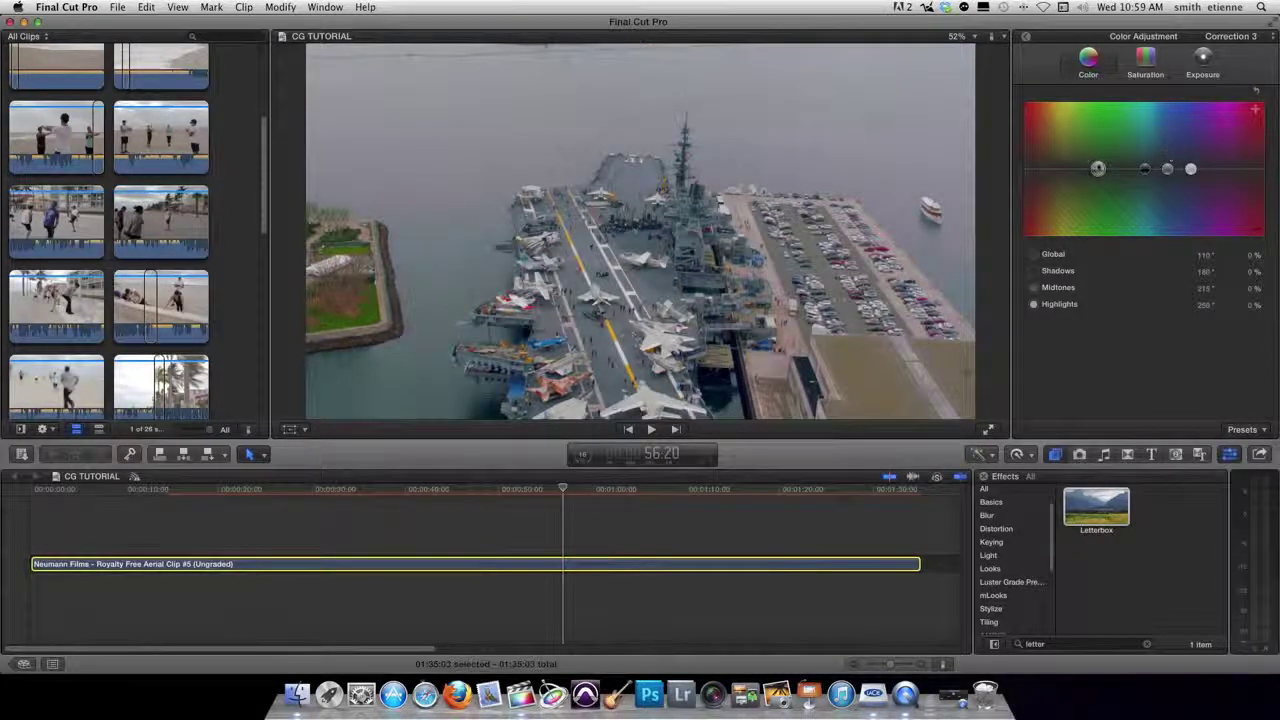
mouse_move(1098, 169)
mouse_down()
mouse_move(1086, 169)
mouse_move(1104, 168)
mouse_up()
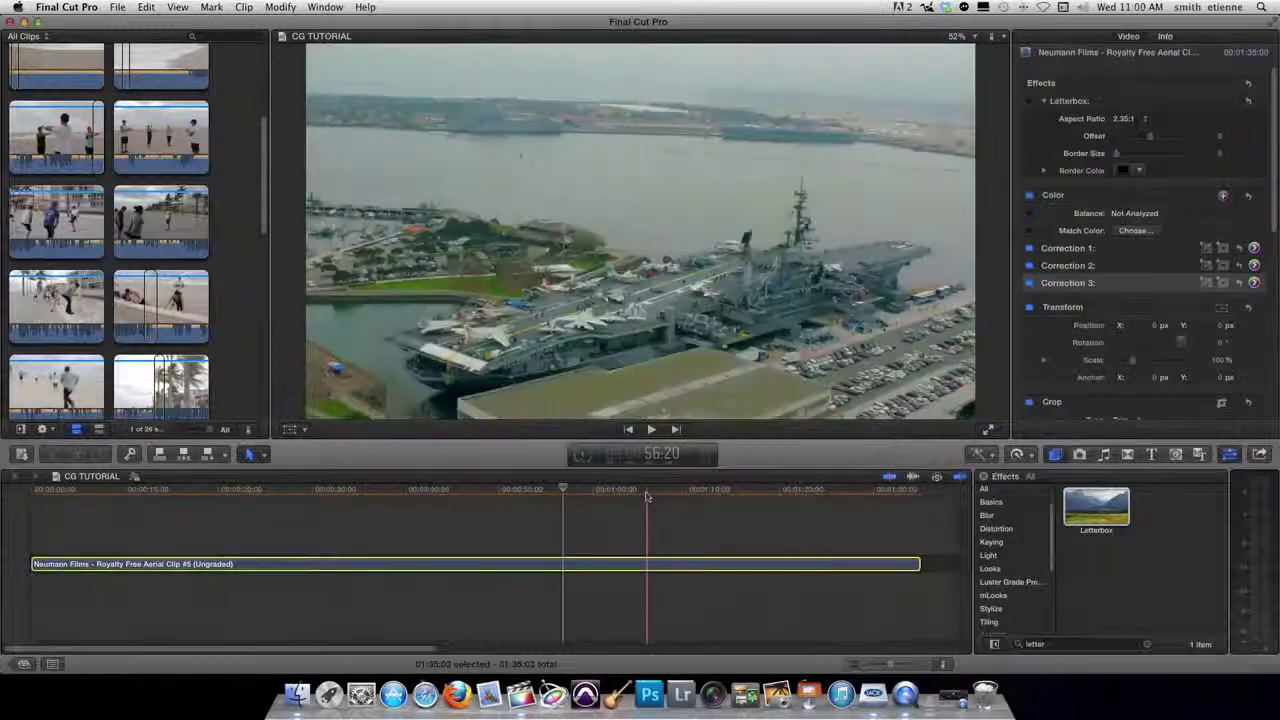
Step: Compare the yacht shot with all color corrections switched off and back on
click(1030, 196)
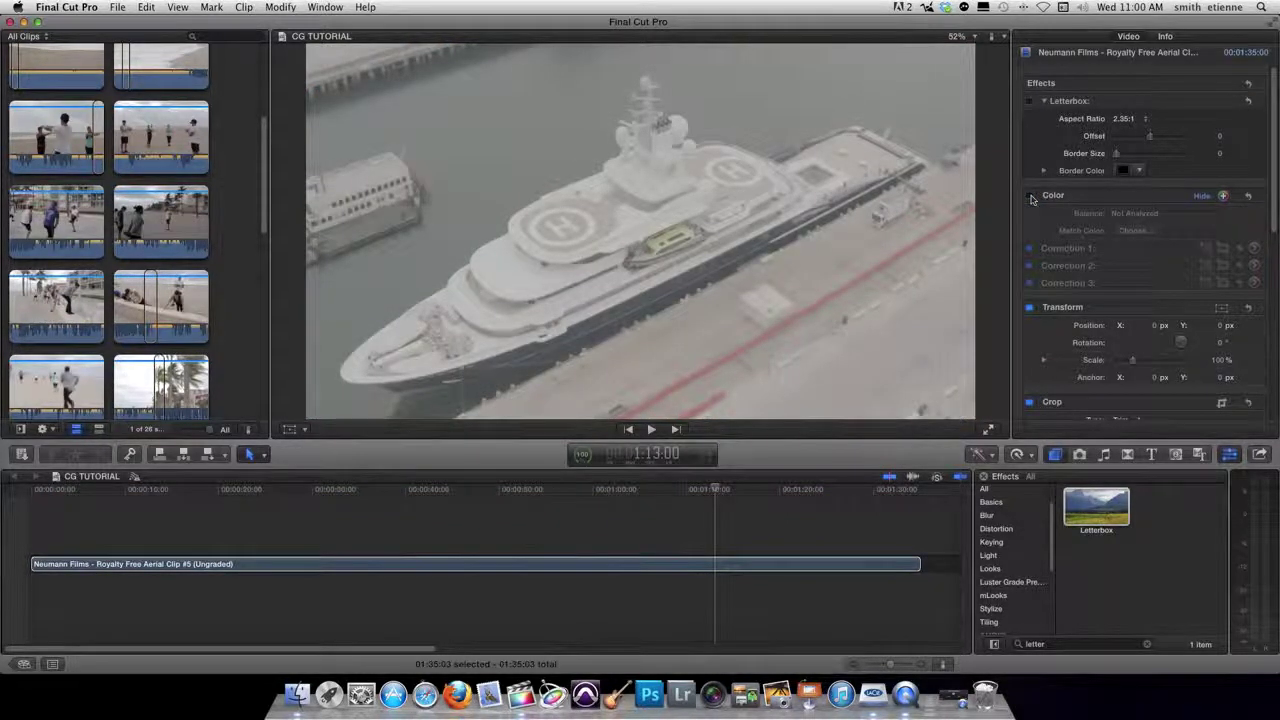
click(1030, 196)
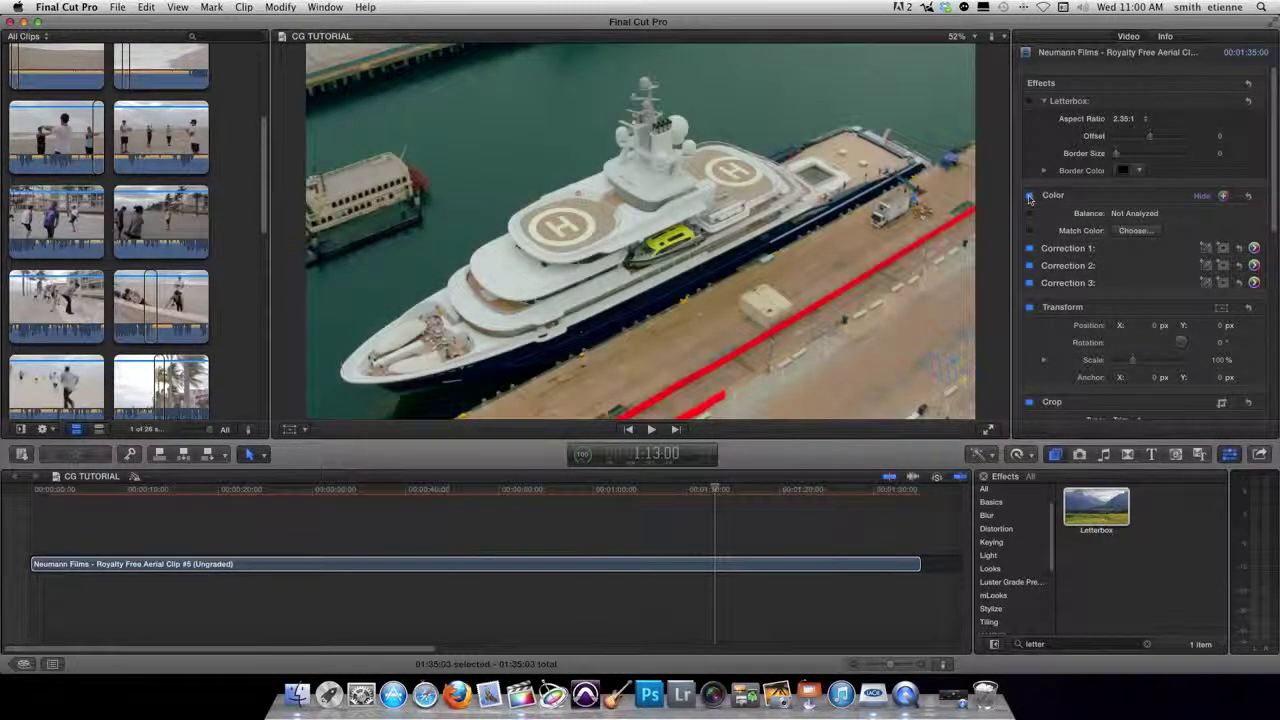
click(717, 493)
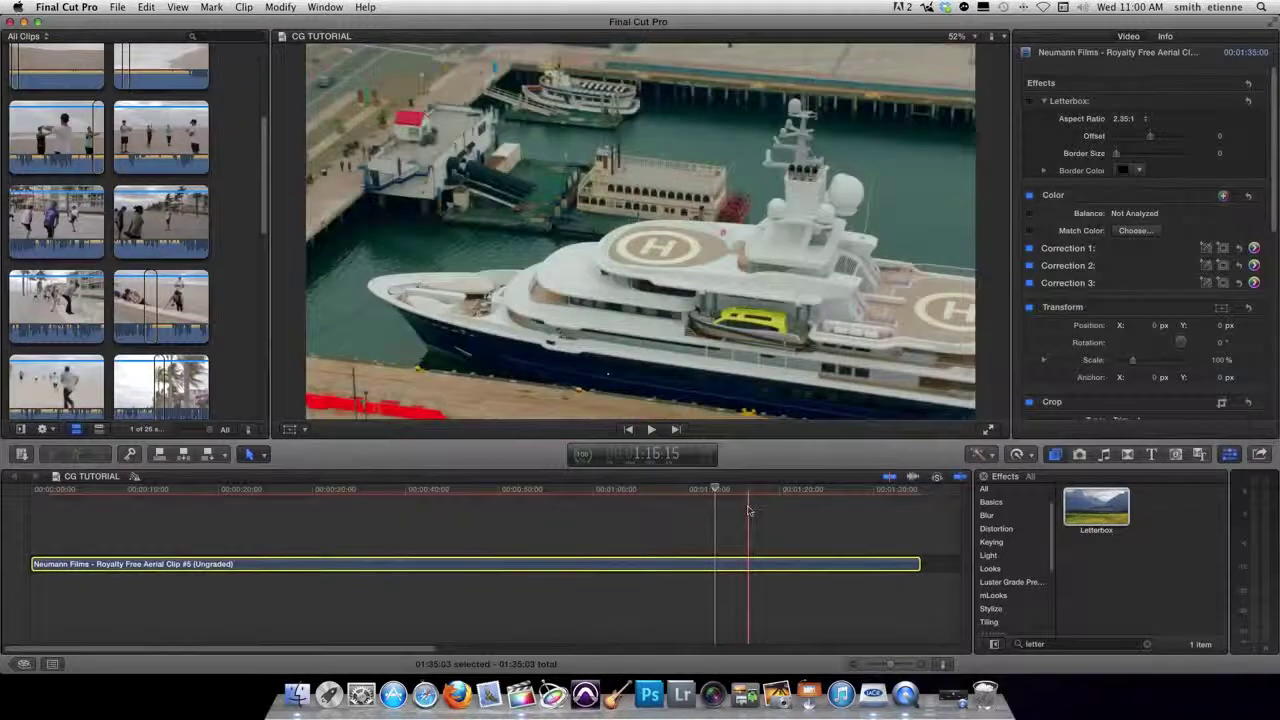
click(727, 489)
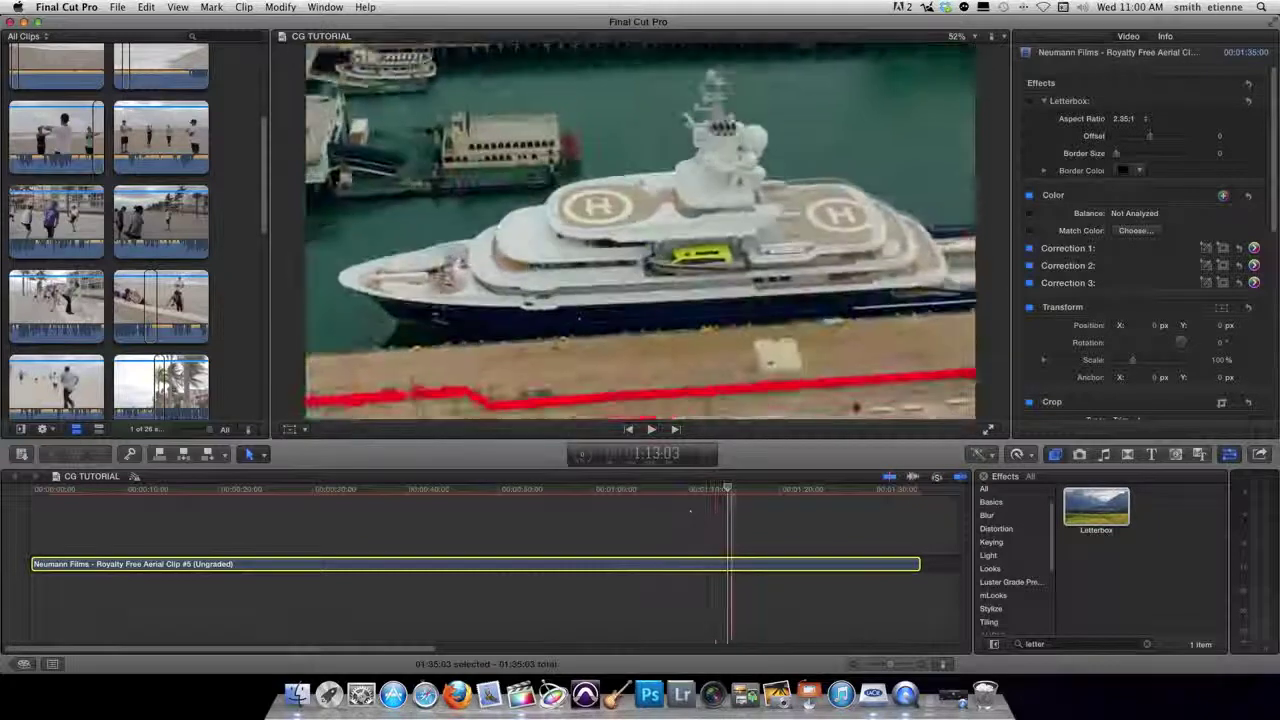
Step: Enable the 2.35:1 Letterbox effect on the clip and view the carrier frame around 1:04:16
click(1031, 103)
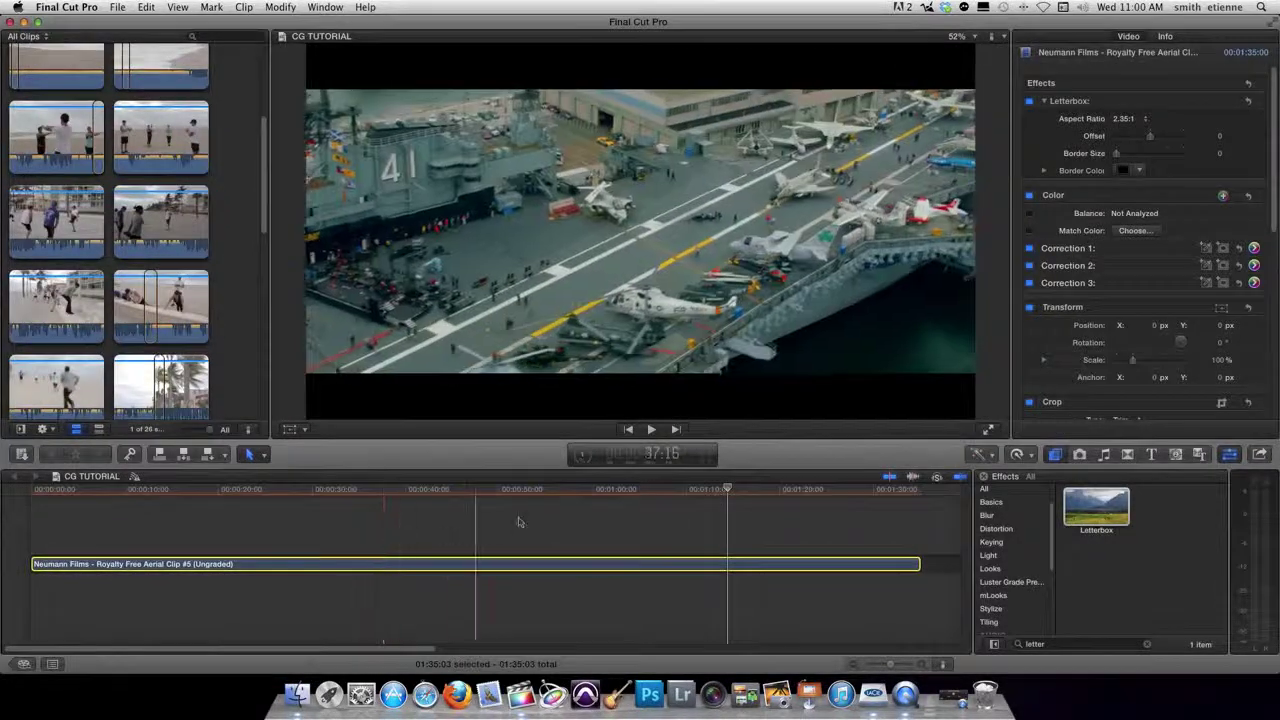
click(636, 492)
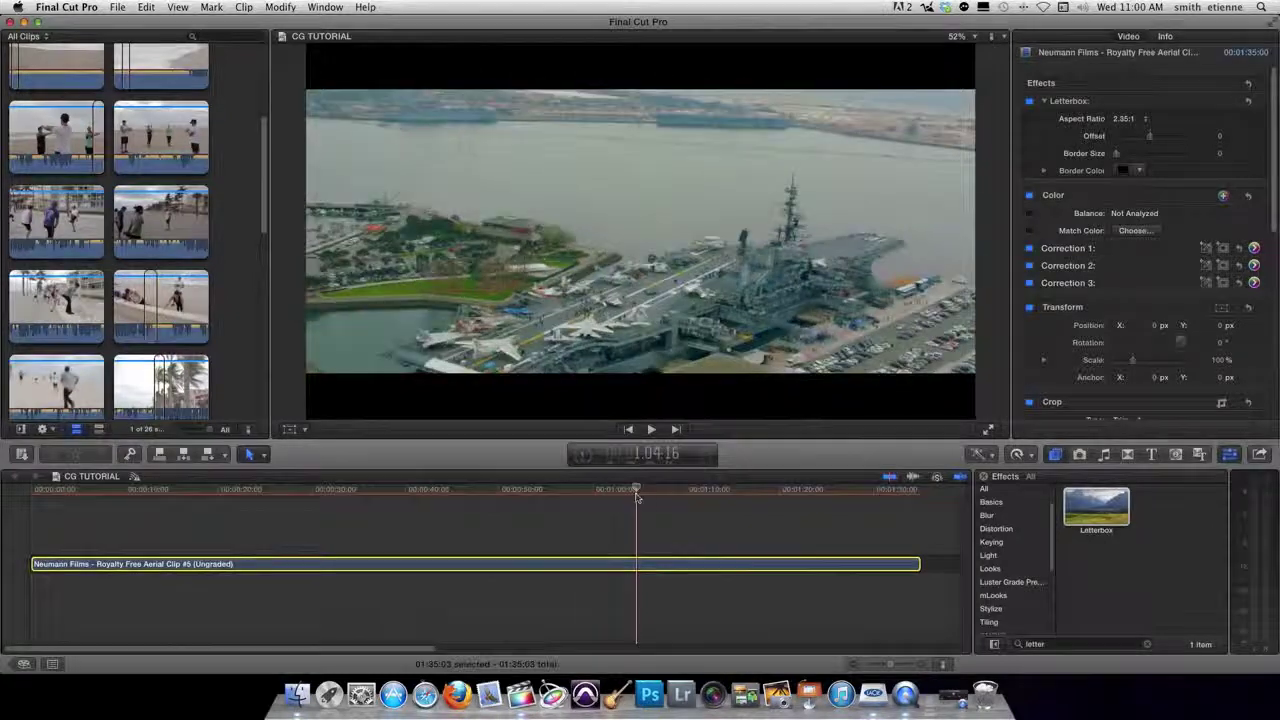
Step: Set Correction 1's exposure to 20% global and -77% shadows, and check the carrier deck frame at 46:09
click(1254, 248)
click(1197, 80)
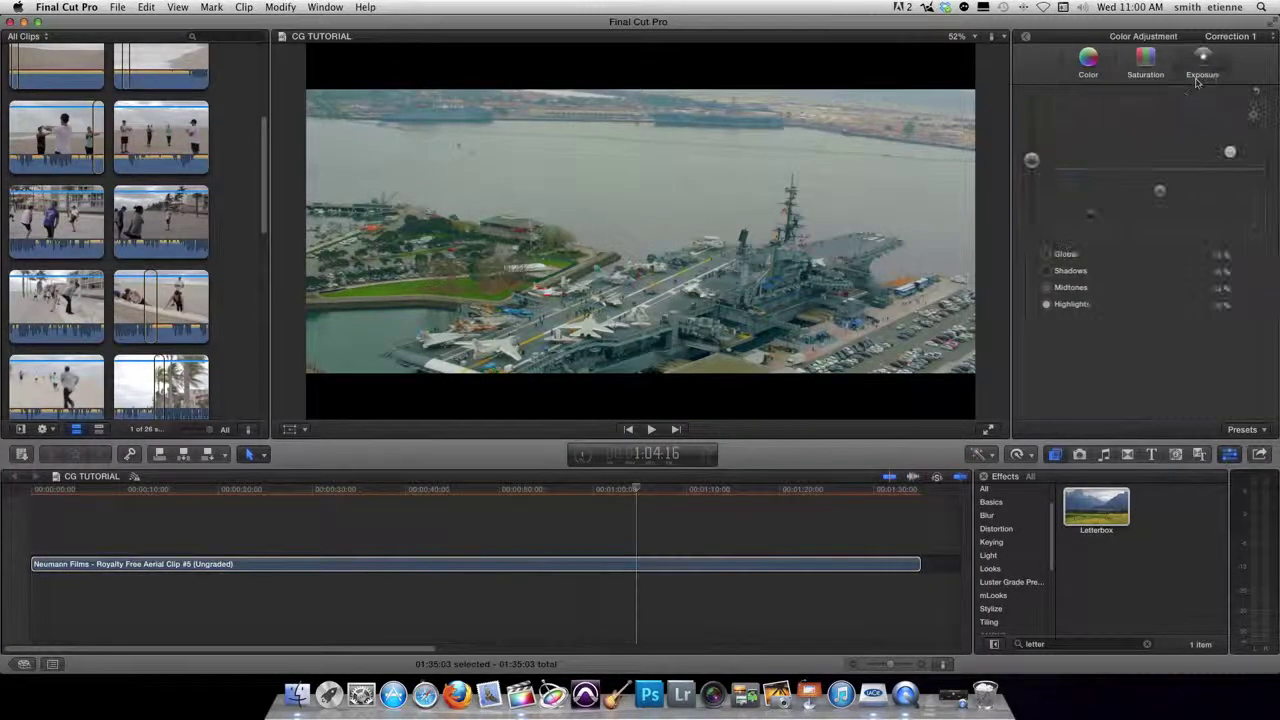
click(1030, 161)
drag(1031, 158, 1031, 154)
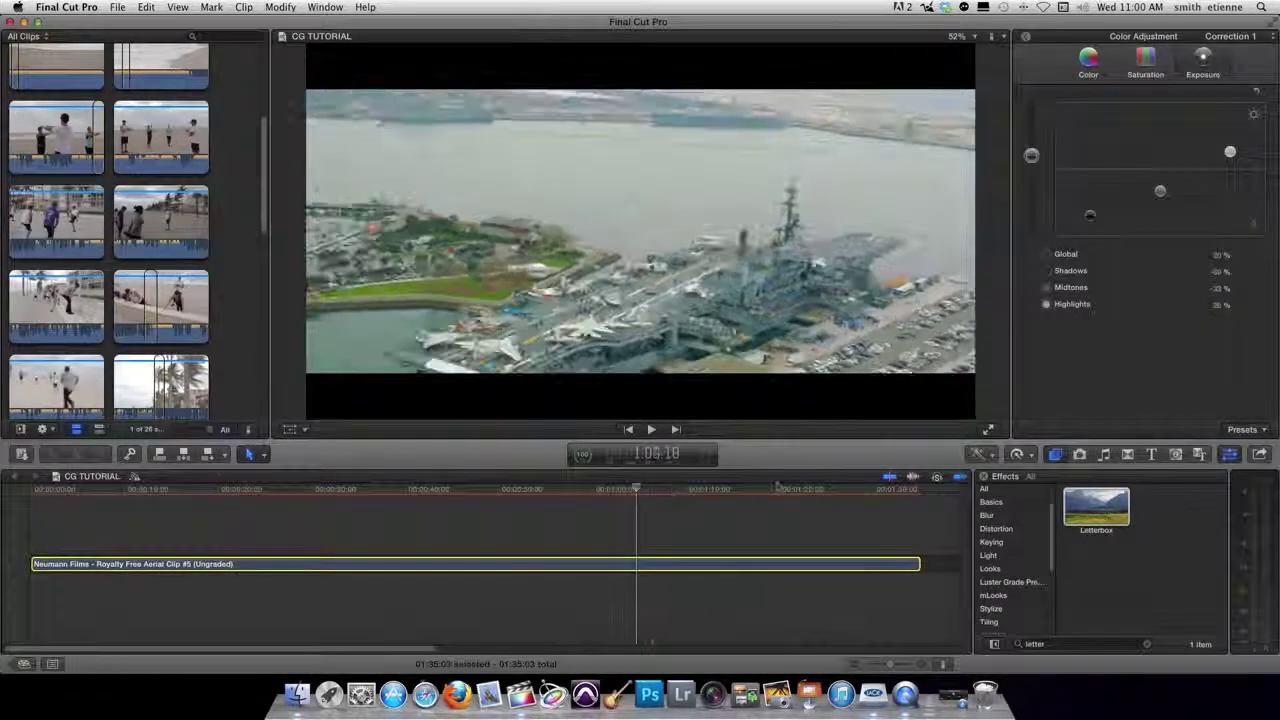
drag(1089, 215, 1090, 219)
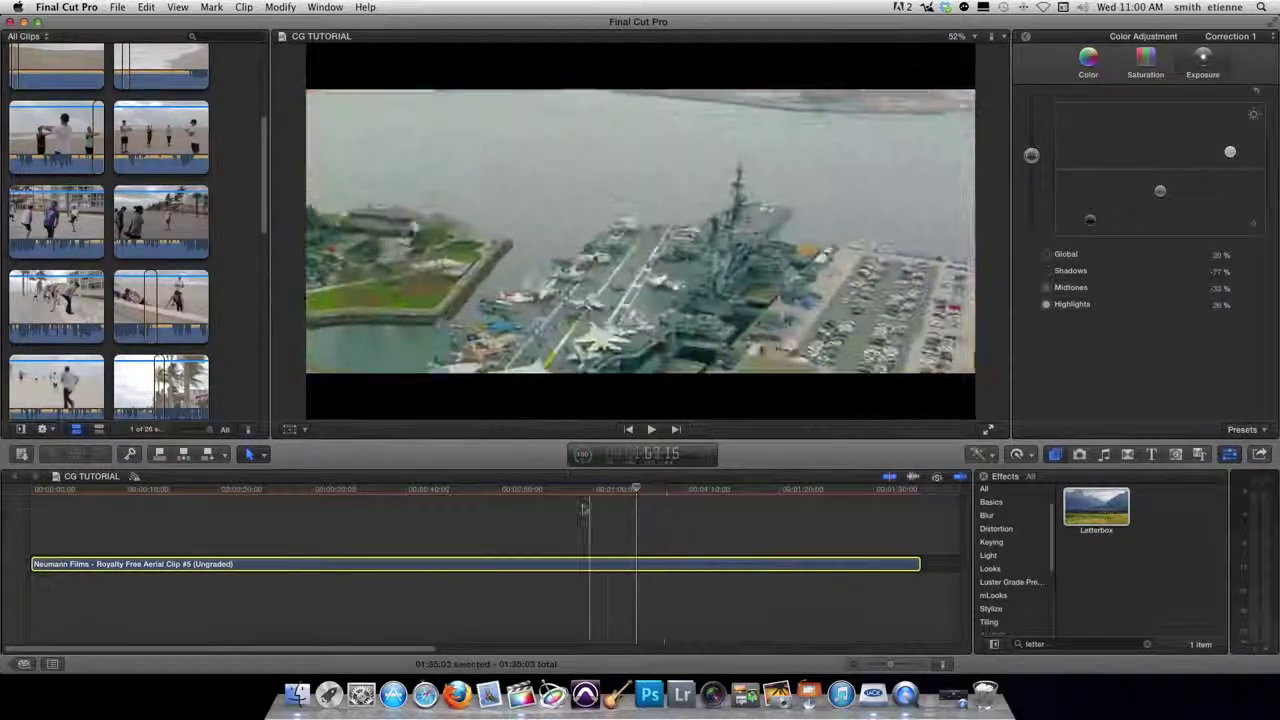
click(465, 515)
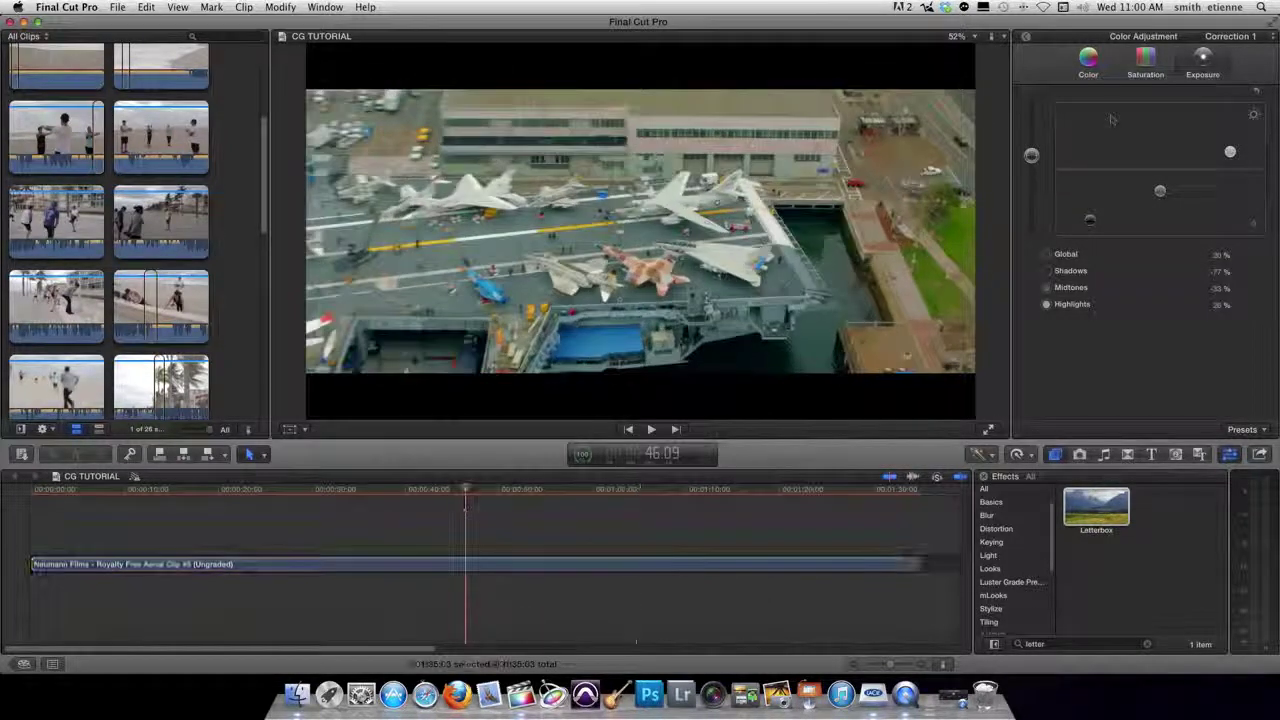
Step: Try Correction 1's global saturation at -10%, raise it to about 62%, and return to the exposure settings
drag(1031, 133, 1027, 195)
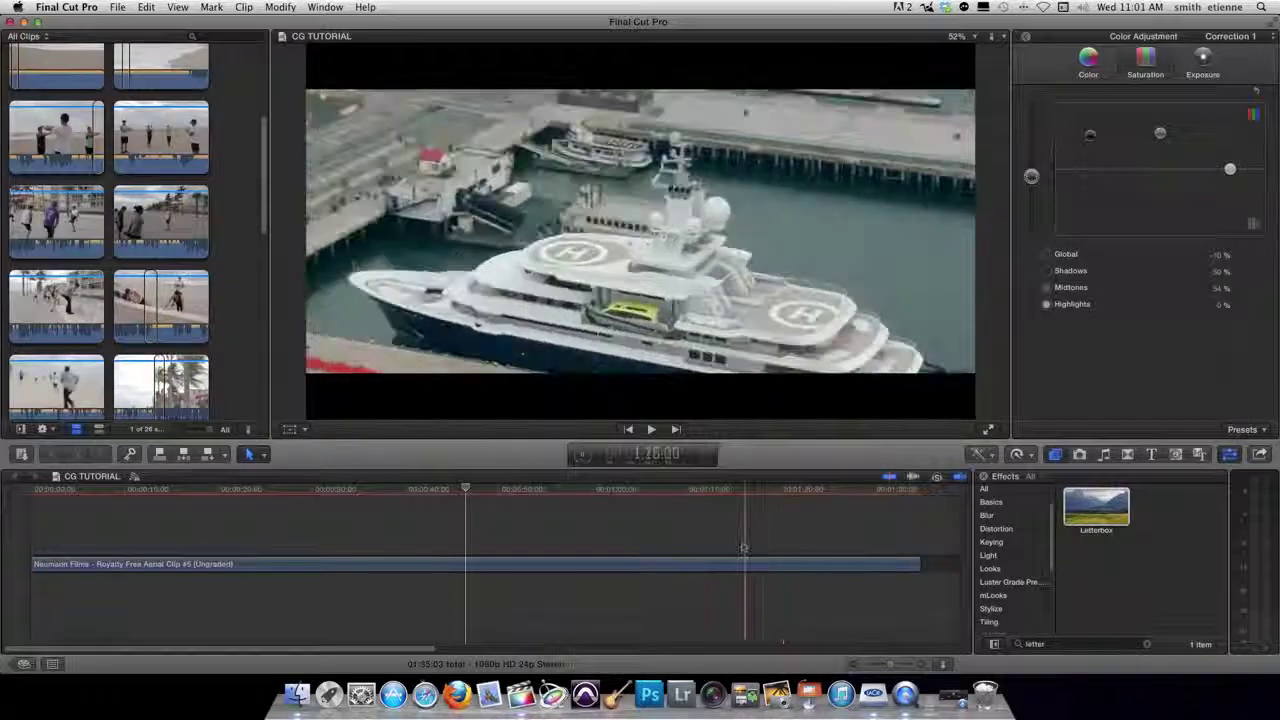
drag(1031, 176, 1038, 130)
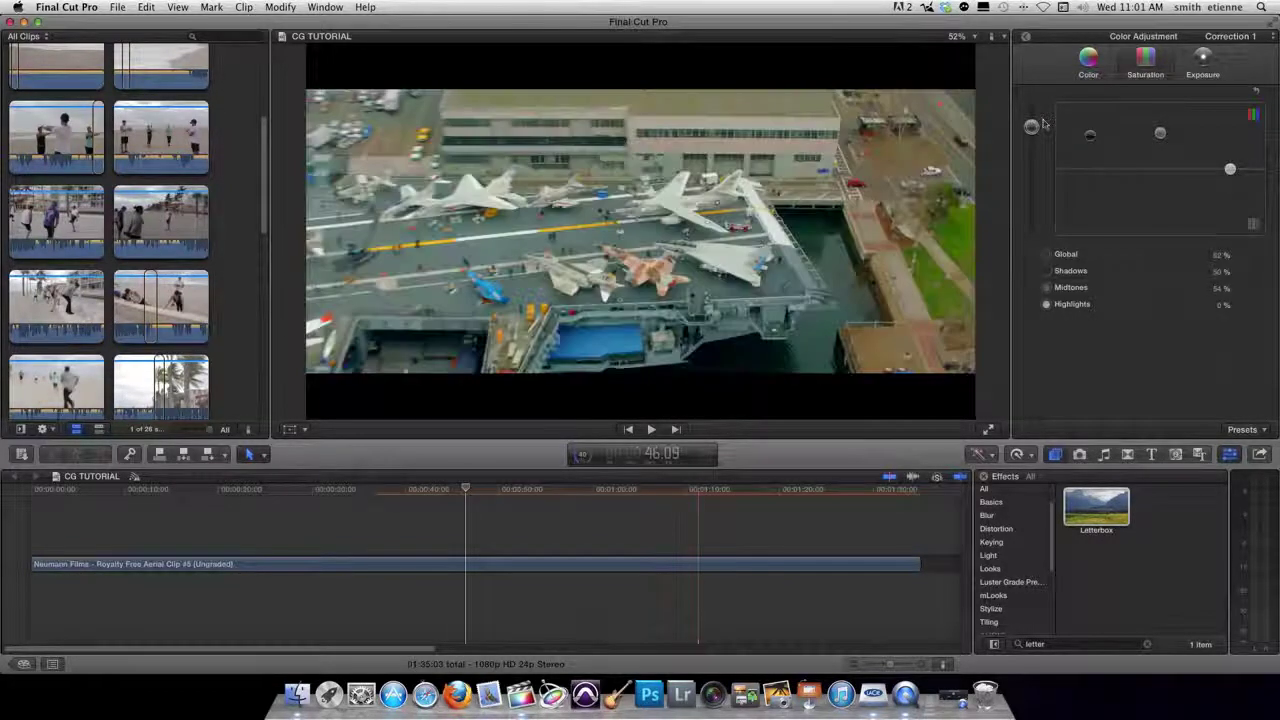
click(1203, 60)
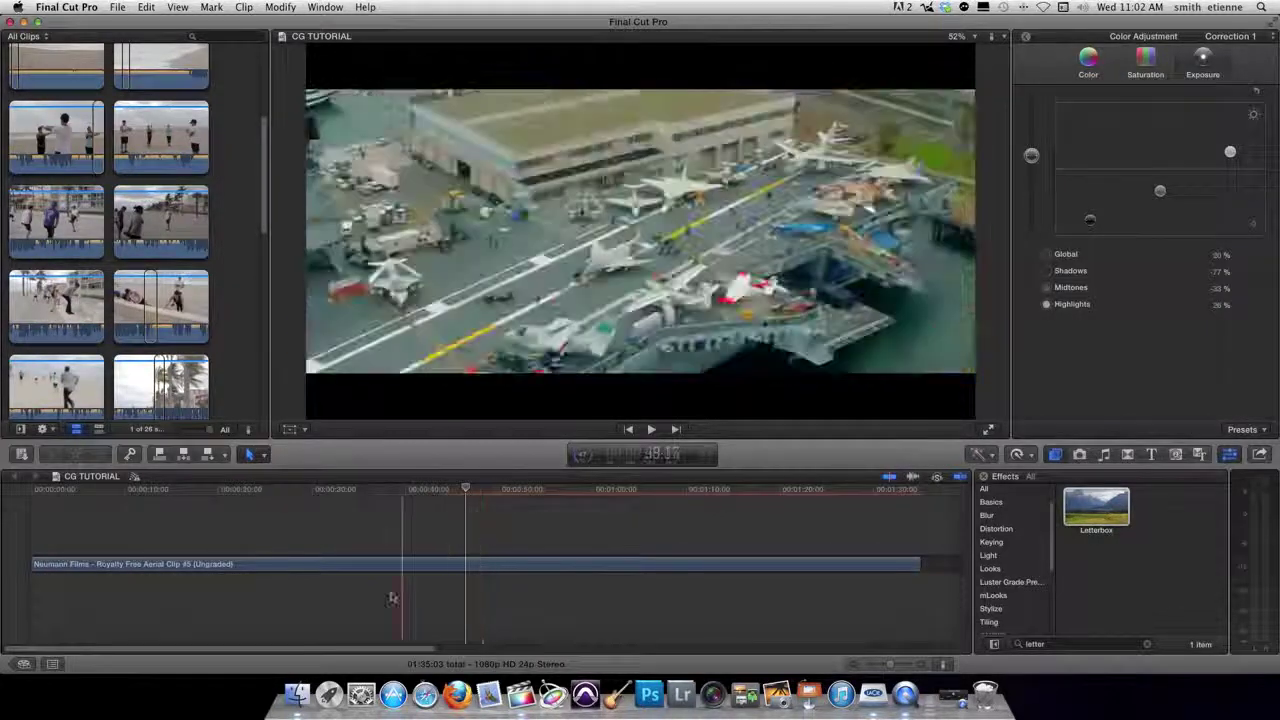
Step: Connect the Afterglow clip to the timeline at 1:37:09, just past the end of the aerial clip
scroll(460, 570, right, 3)
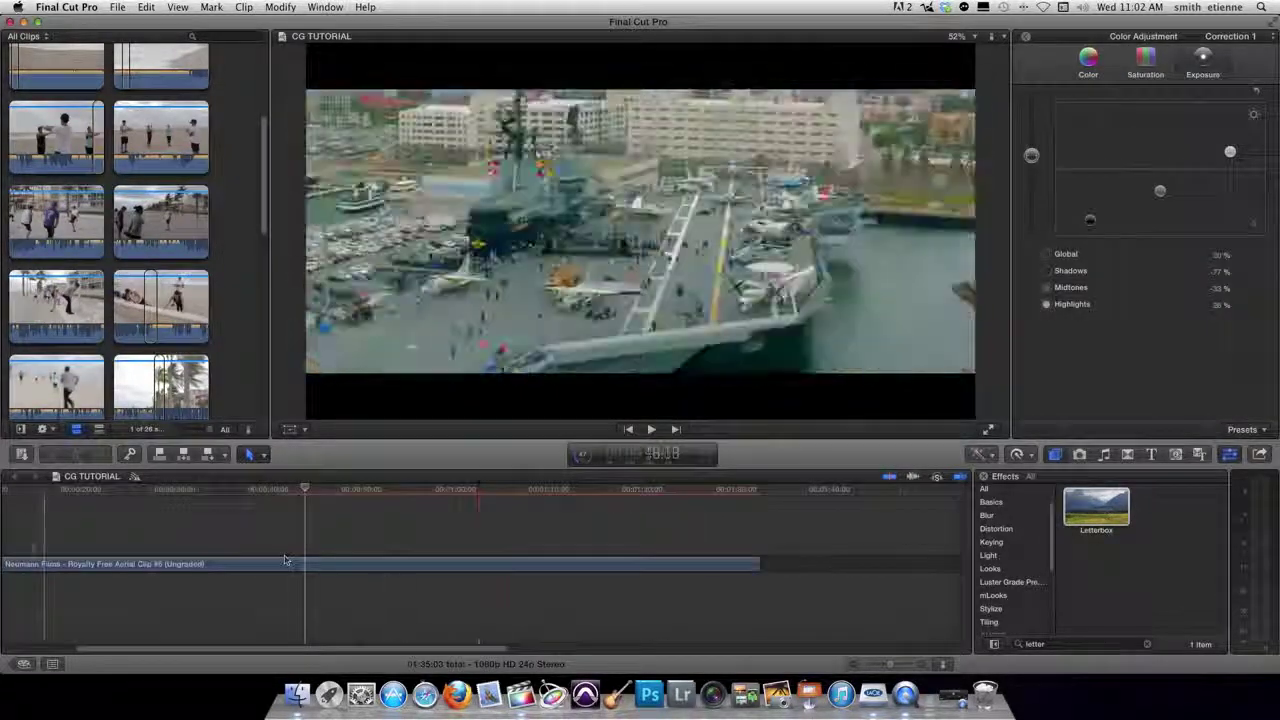
scroll(521, 565, right, 1)
scroll(521, 565, right, 4)
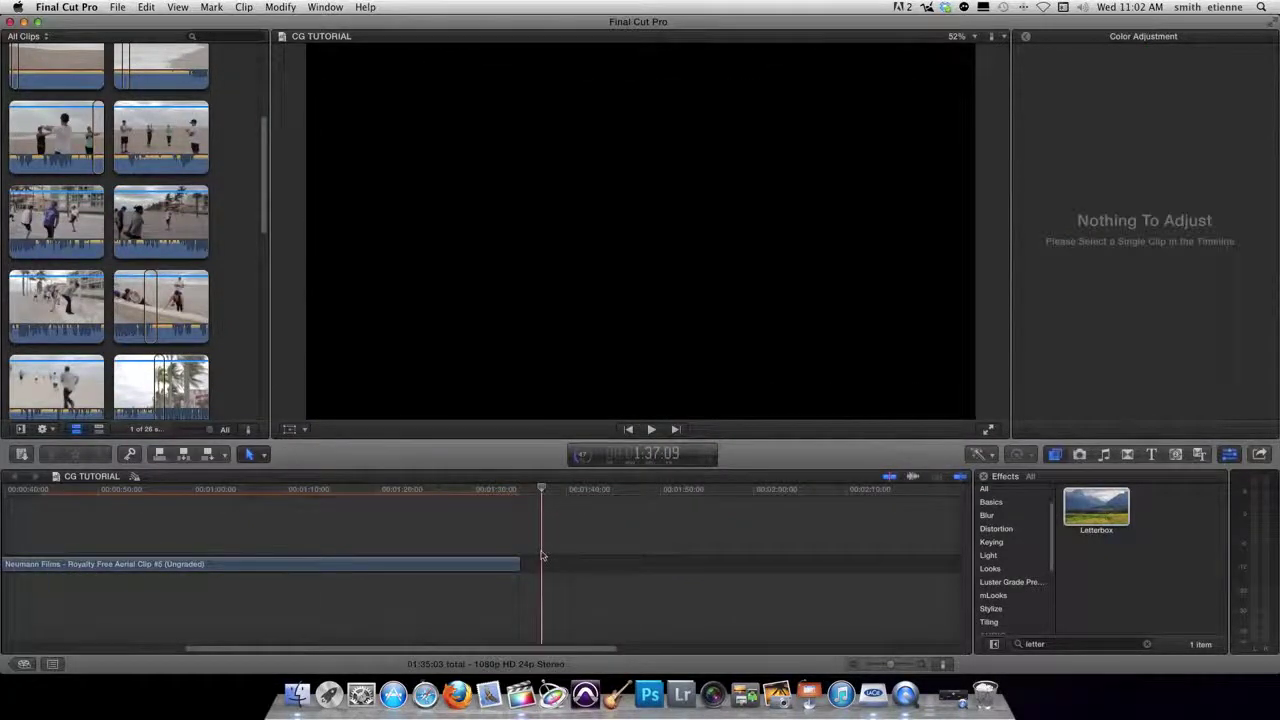
key(q)
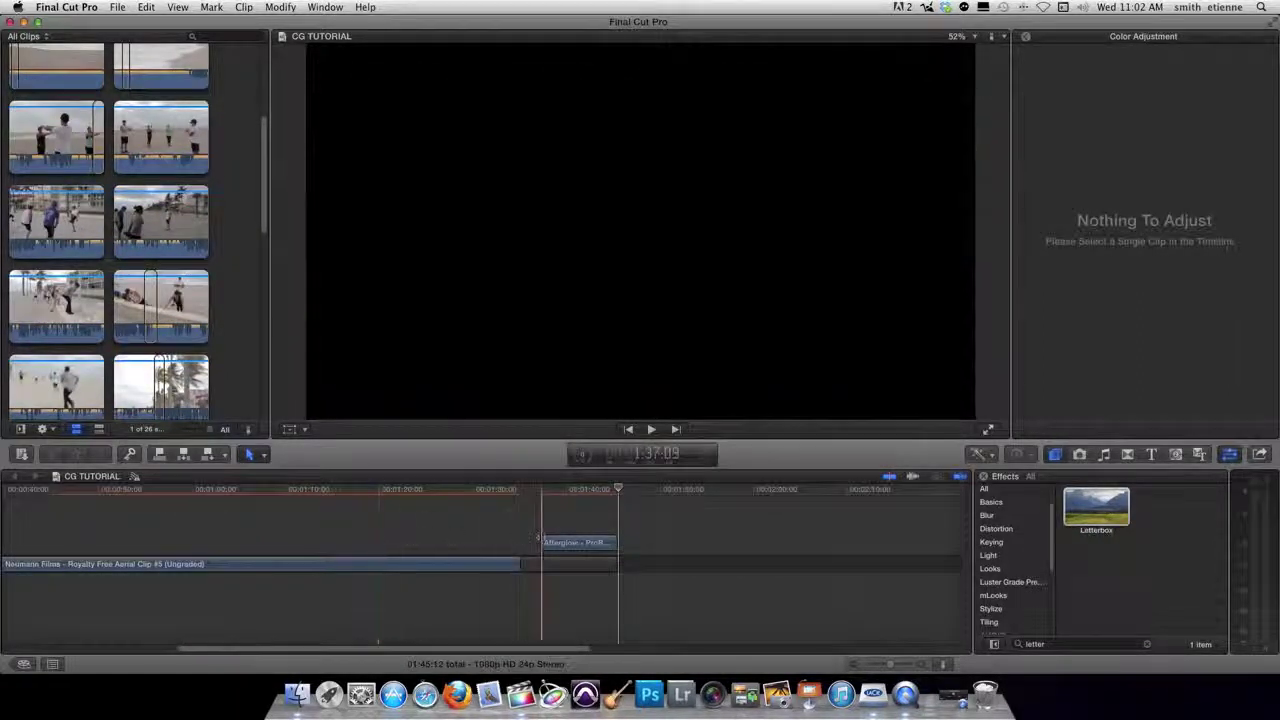
Step: Examine the Afterglow clip's effect list and the color and exposure settings of its Correction 3
click(570, 542)
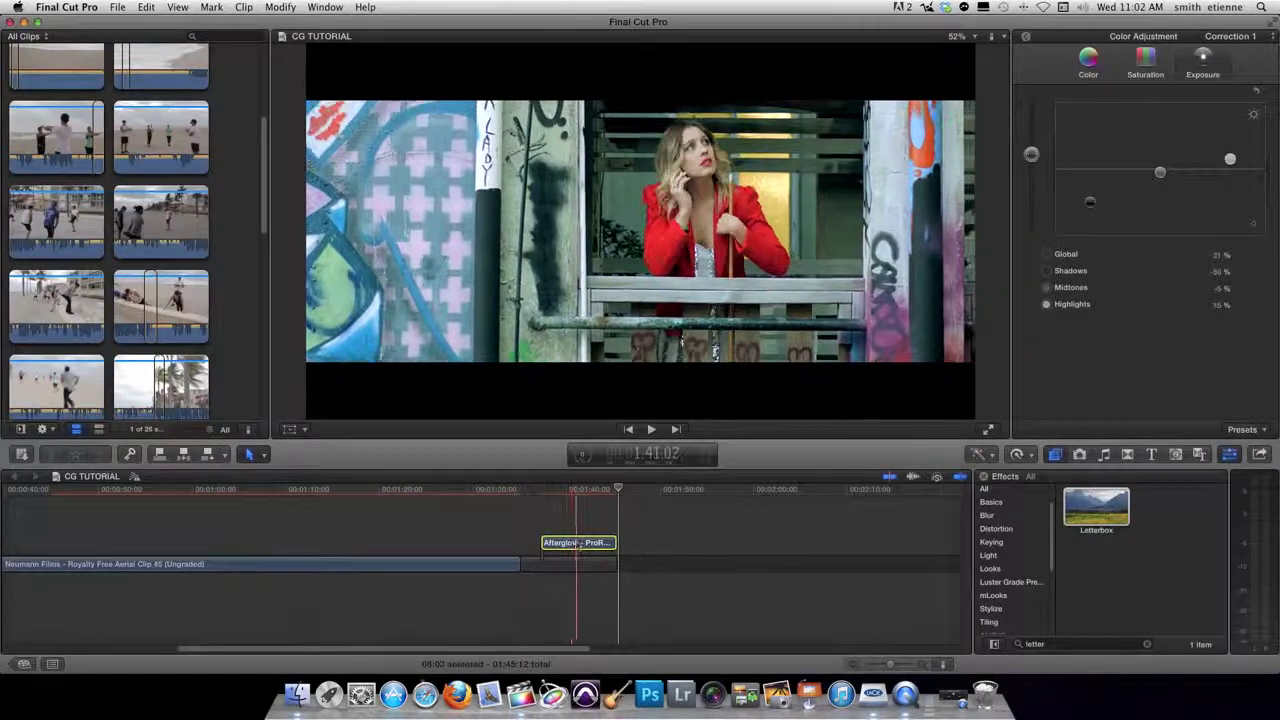
click(1026, 39)
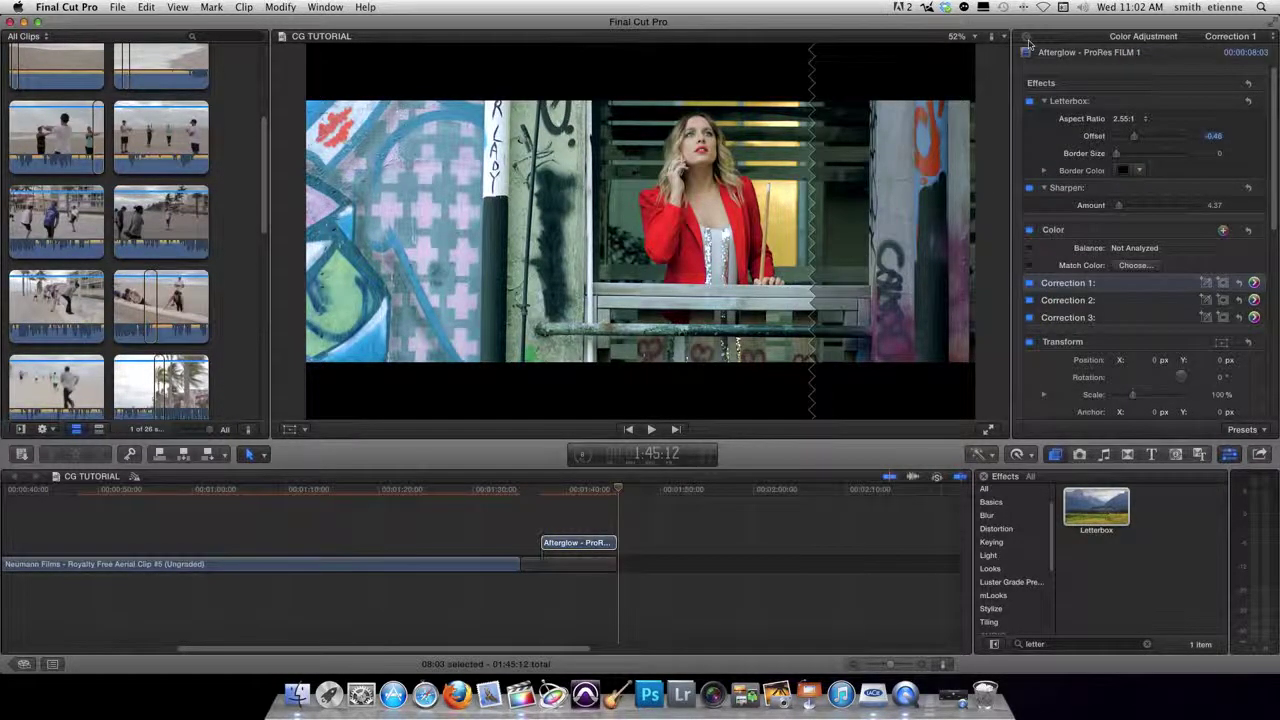
click(1108, 305)
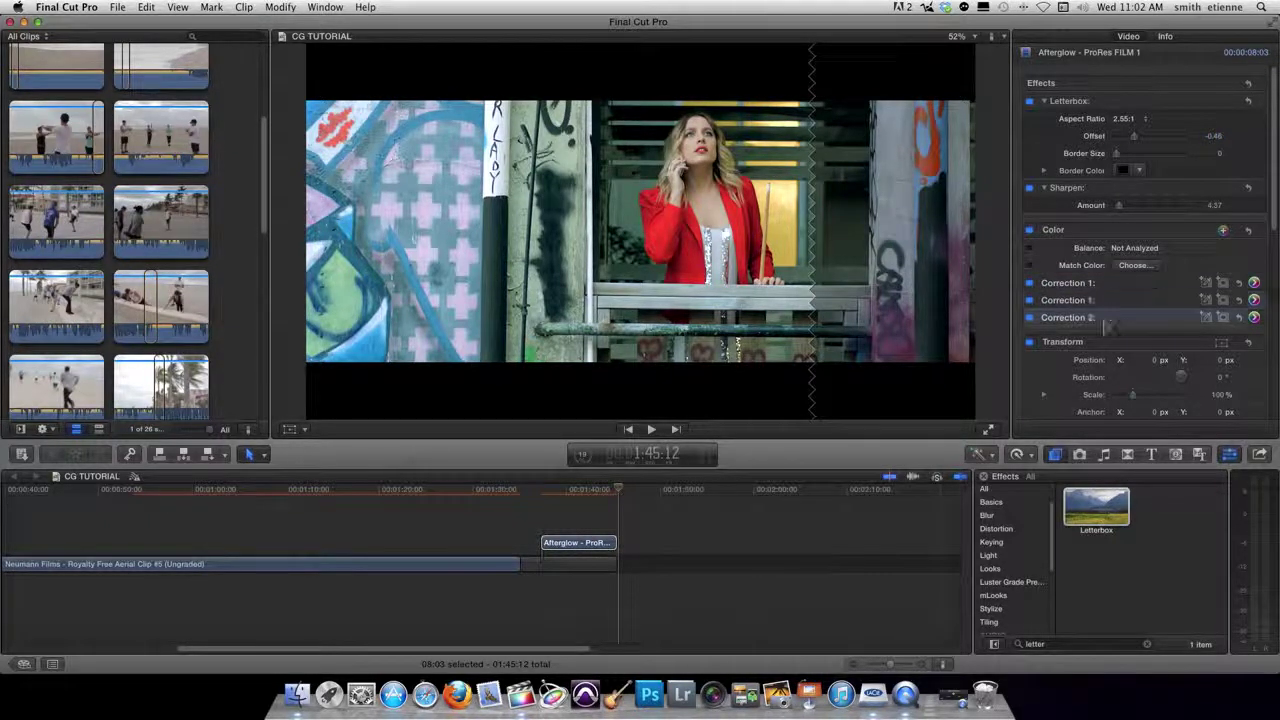
click(1255, 318)
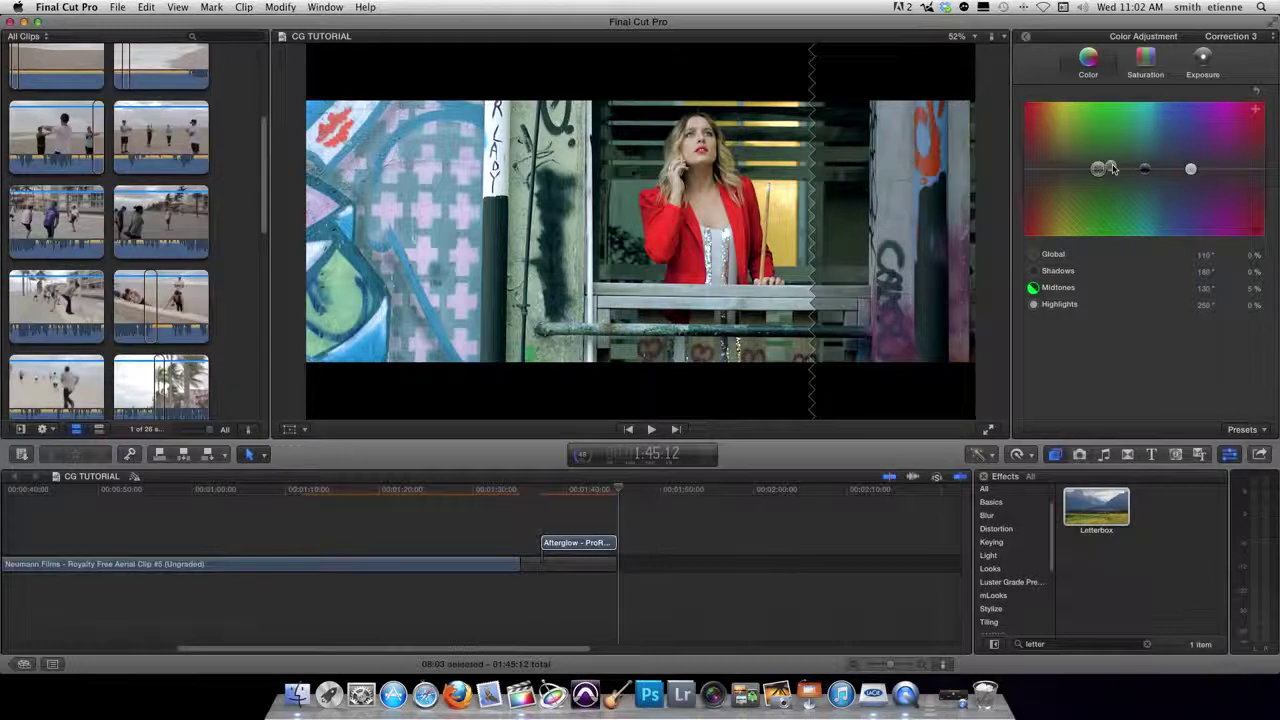
click(1200, 62)
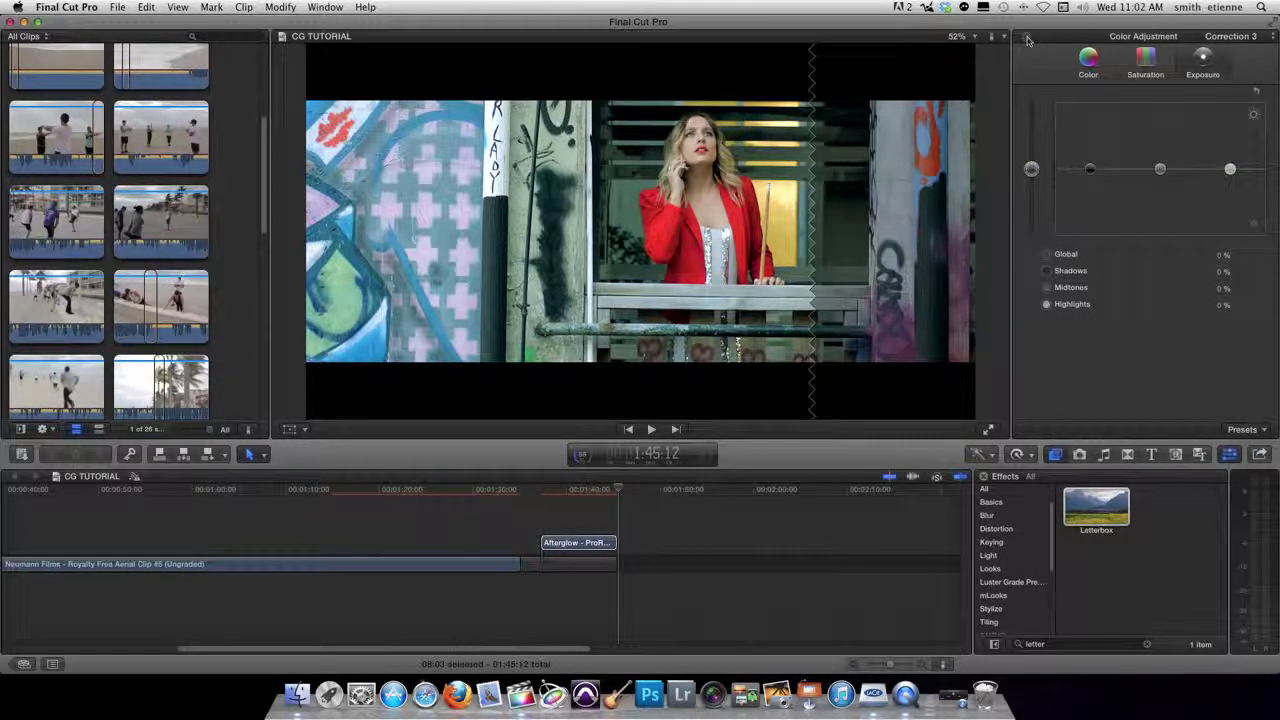
click(1027, 39)
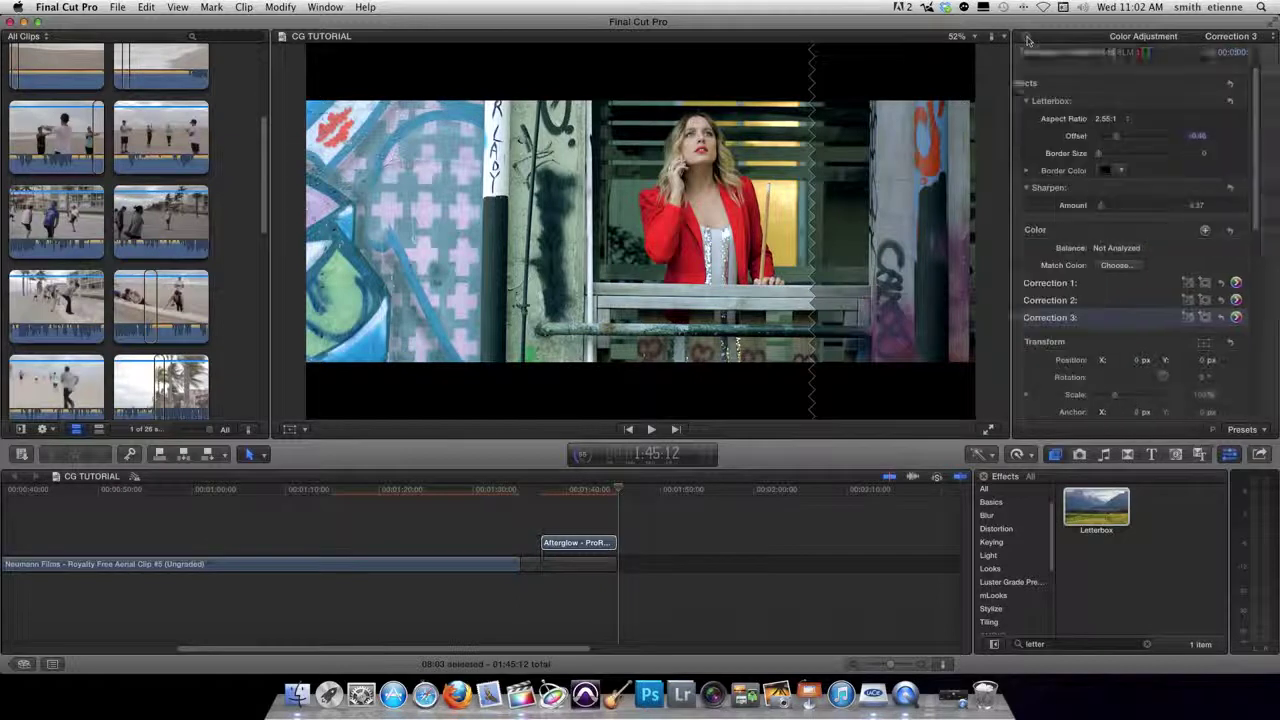
Step: Review the exposure settings of Correction 1 on the Afterglow clip and return to its effect list
click(1118, 286)
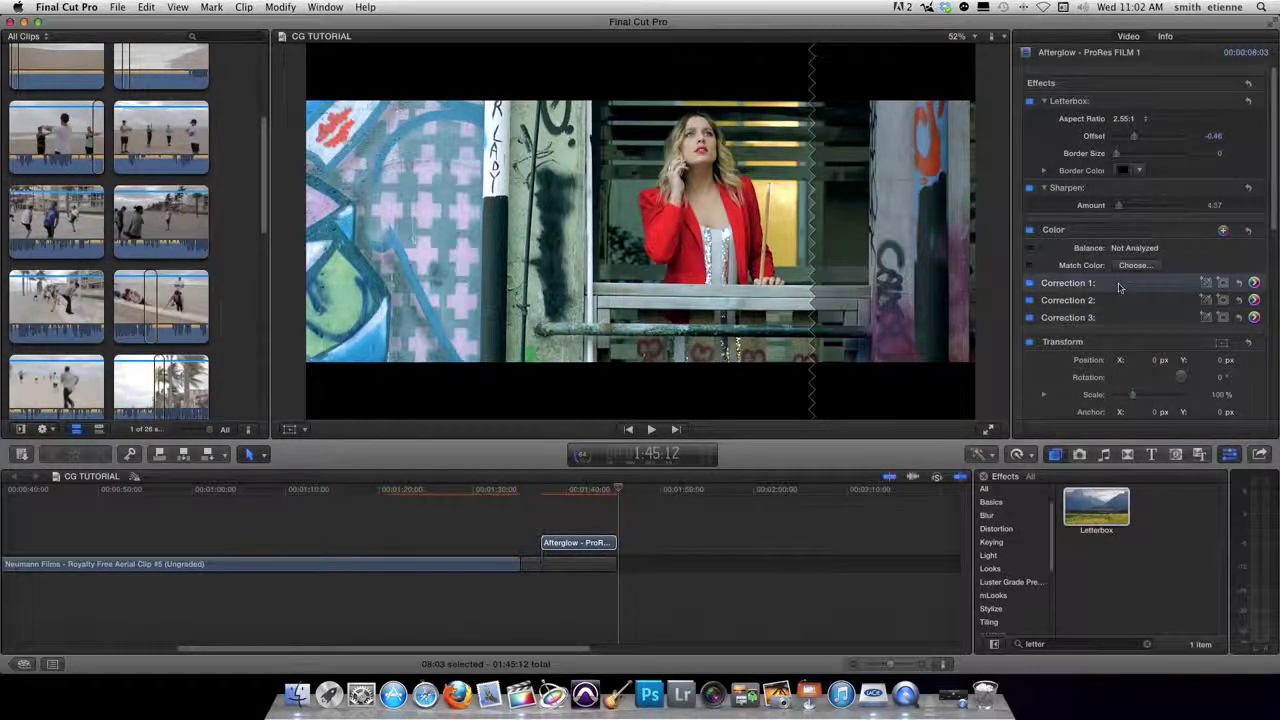
click(1254, 283)
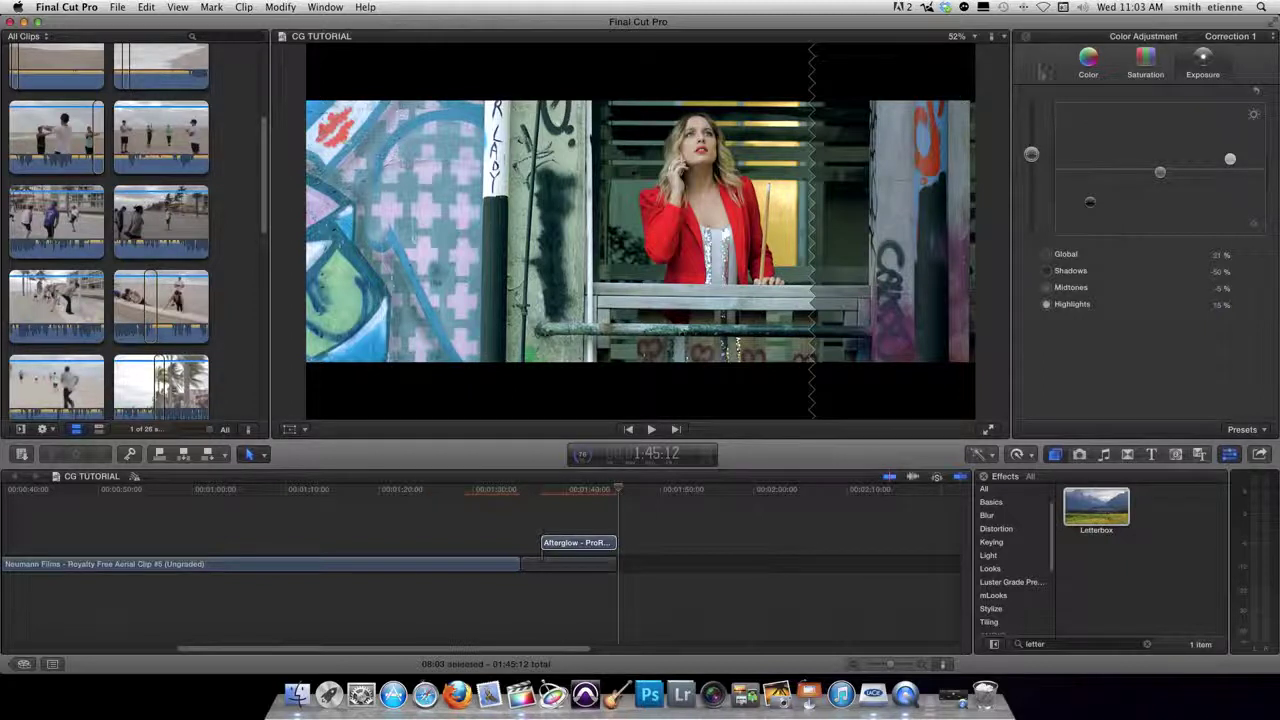
key(super+6)
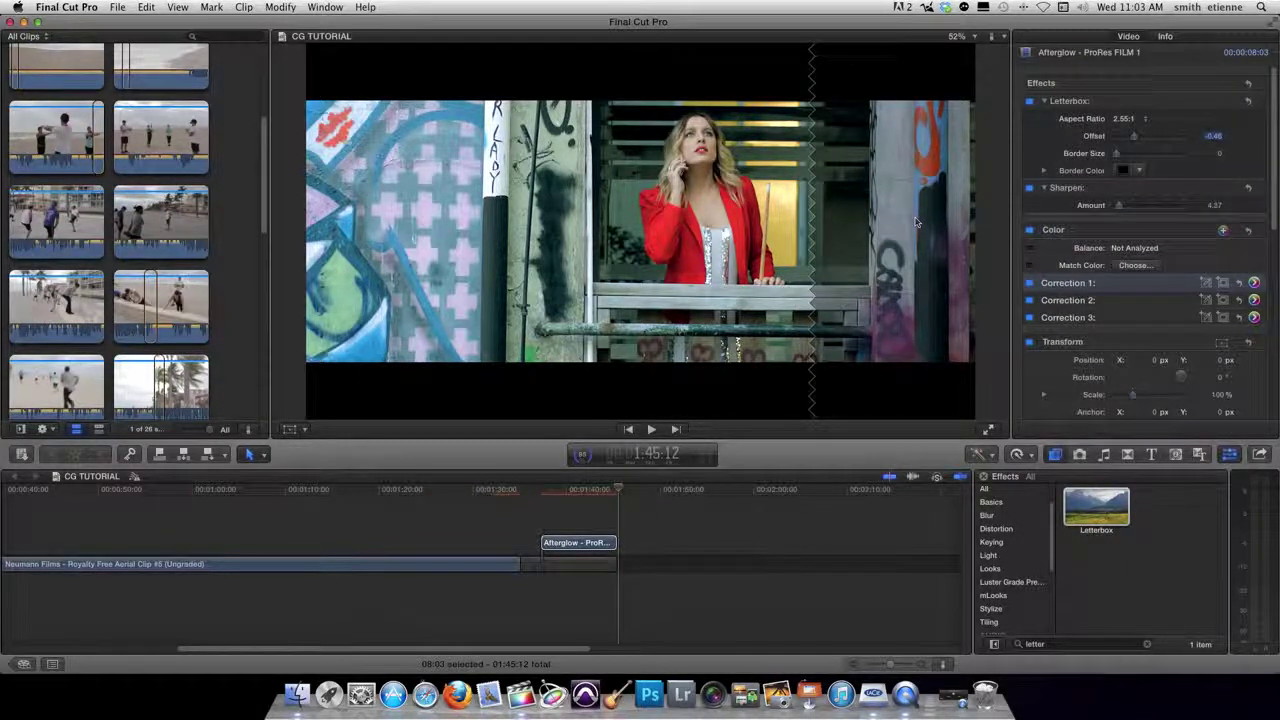
Step: Play the graded Afterglow clip full screen from its start, and return to the editing view with playback stopped
click(541, 512)
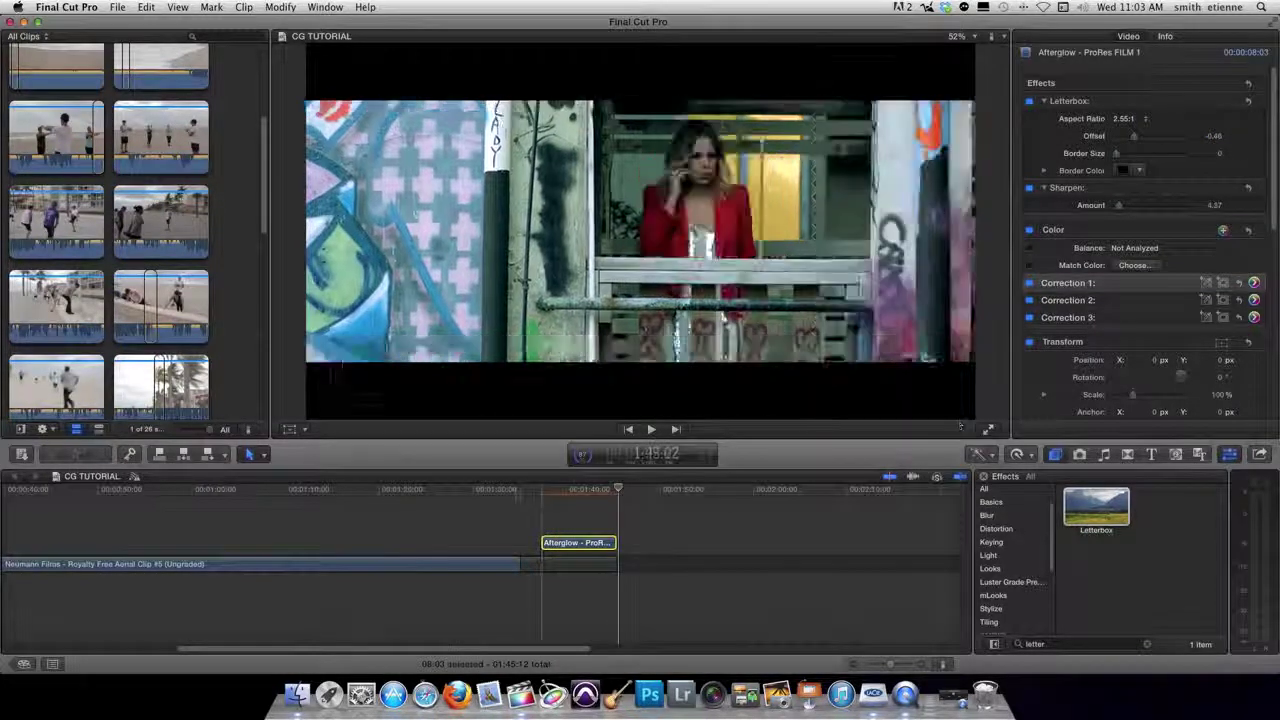
key(super+shift+f)
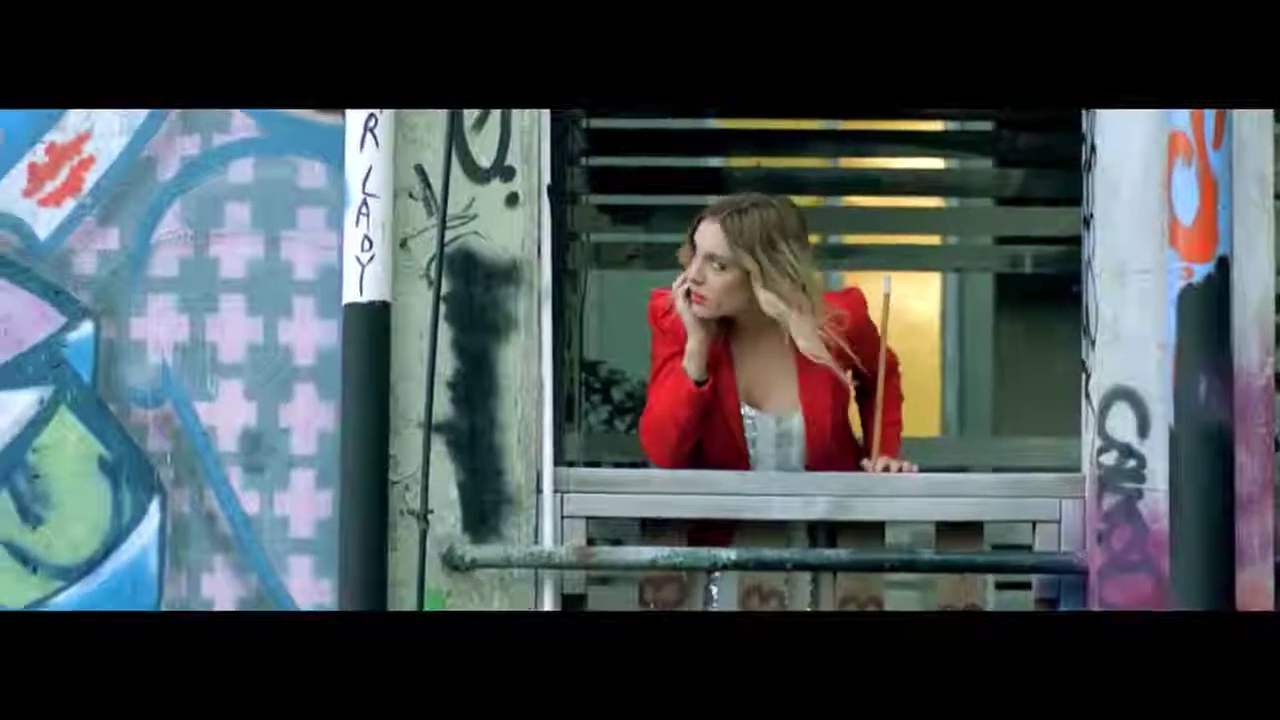
key(Escape)
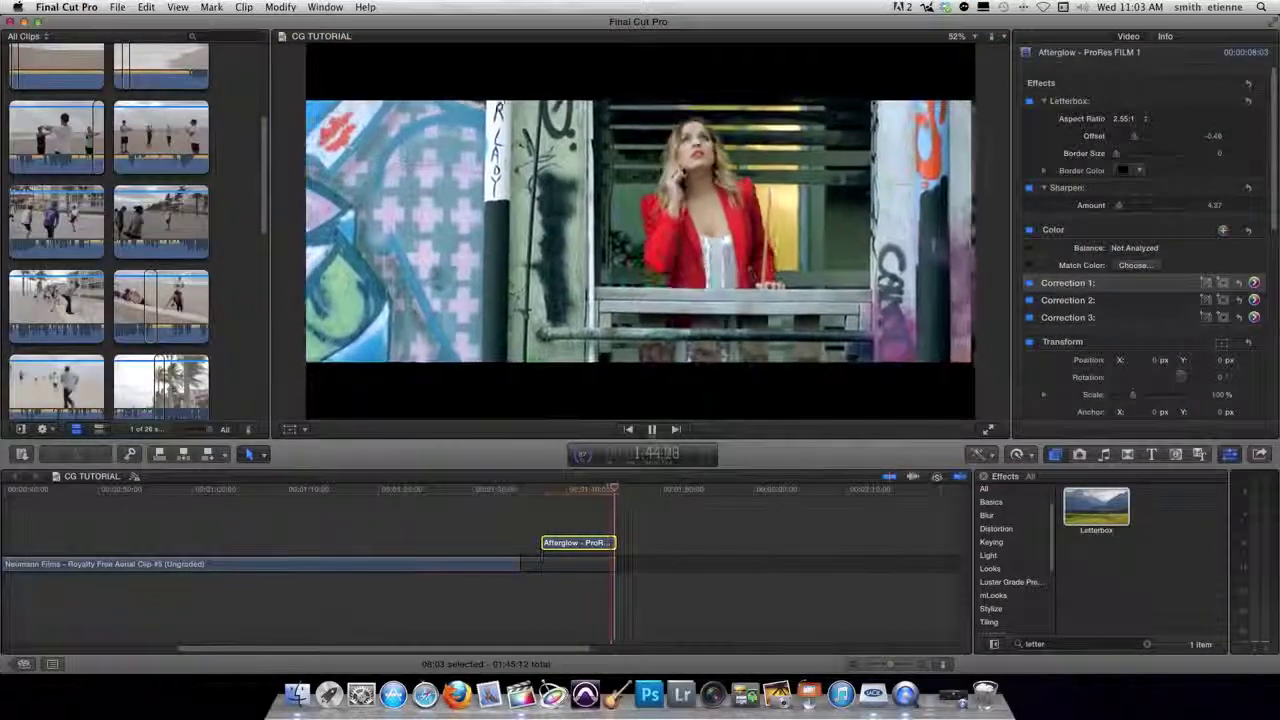
click(651, 429)
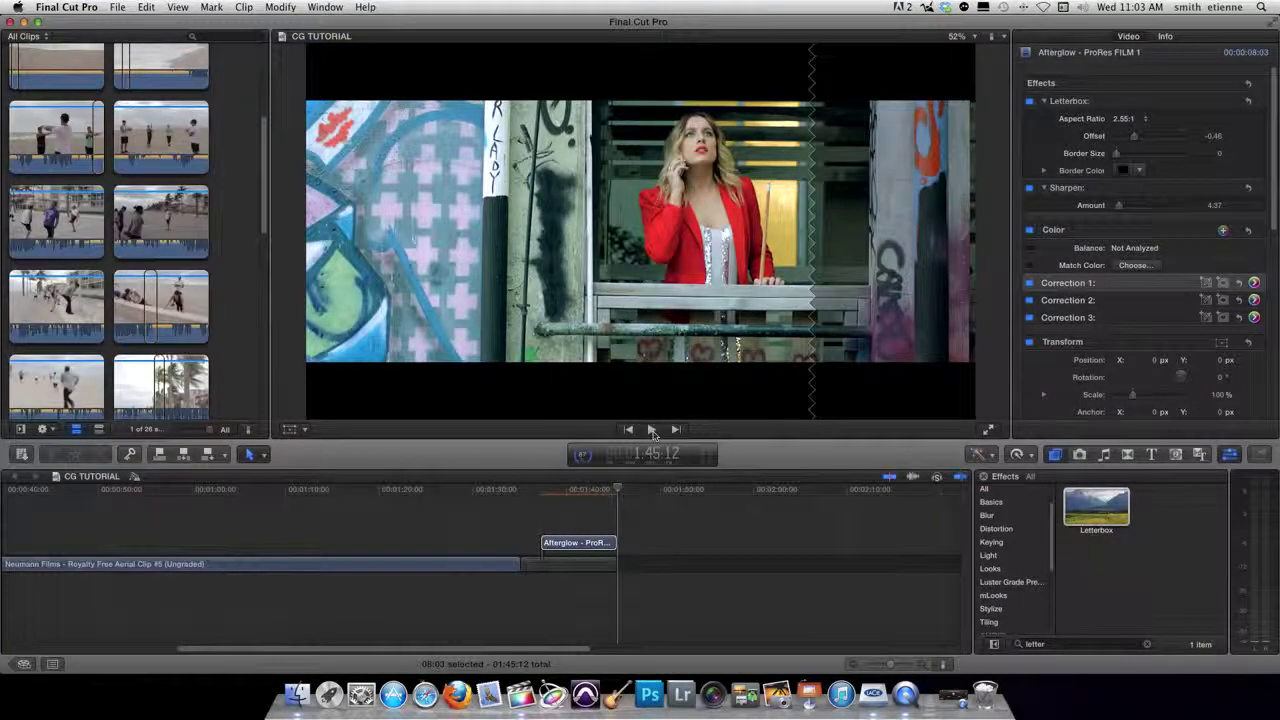